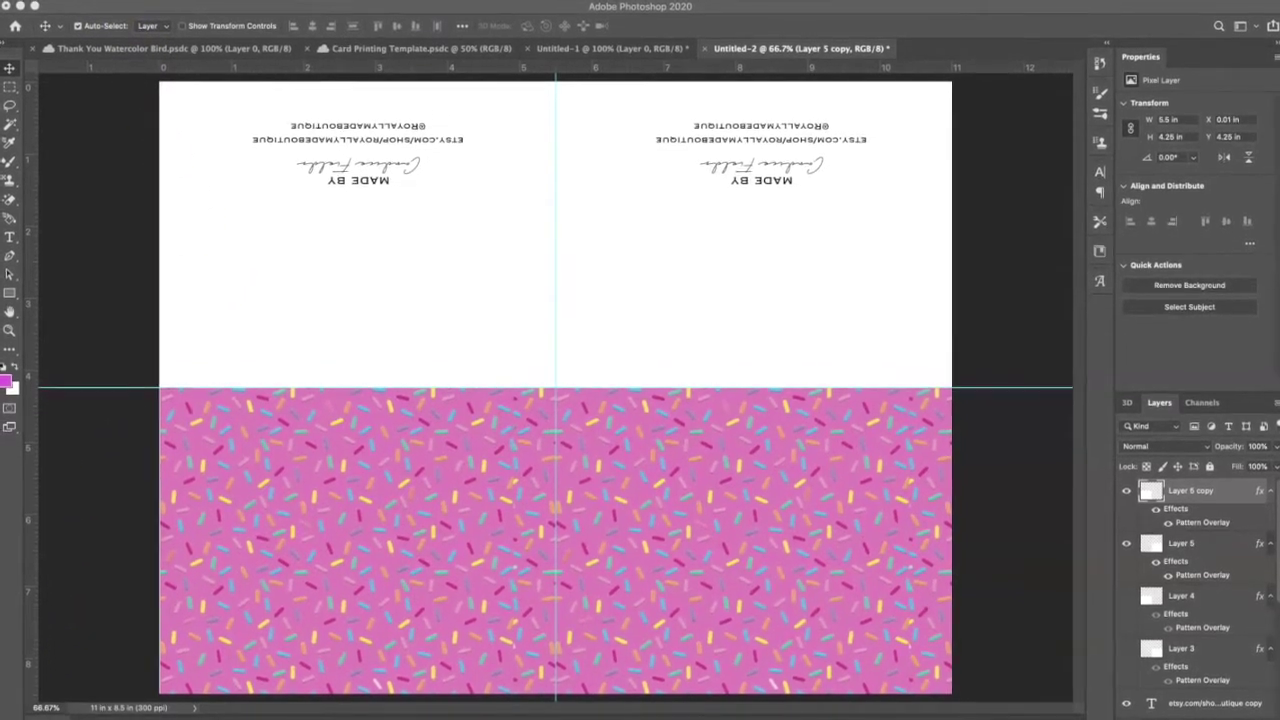
Open the File menu from the menu bar
left_click(105, 0)
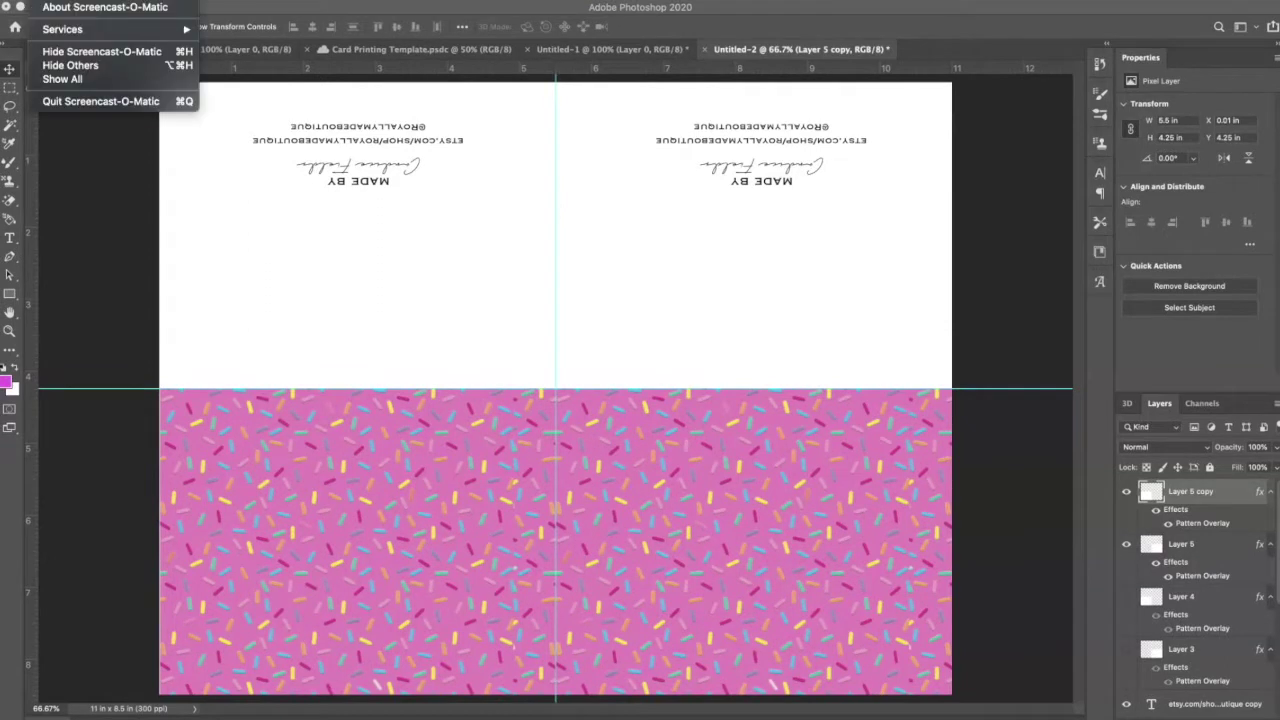
left_click(105, 5)
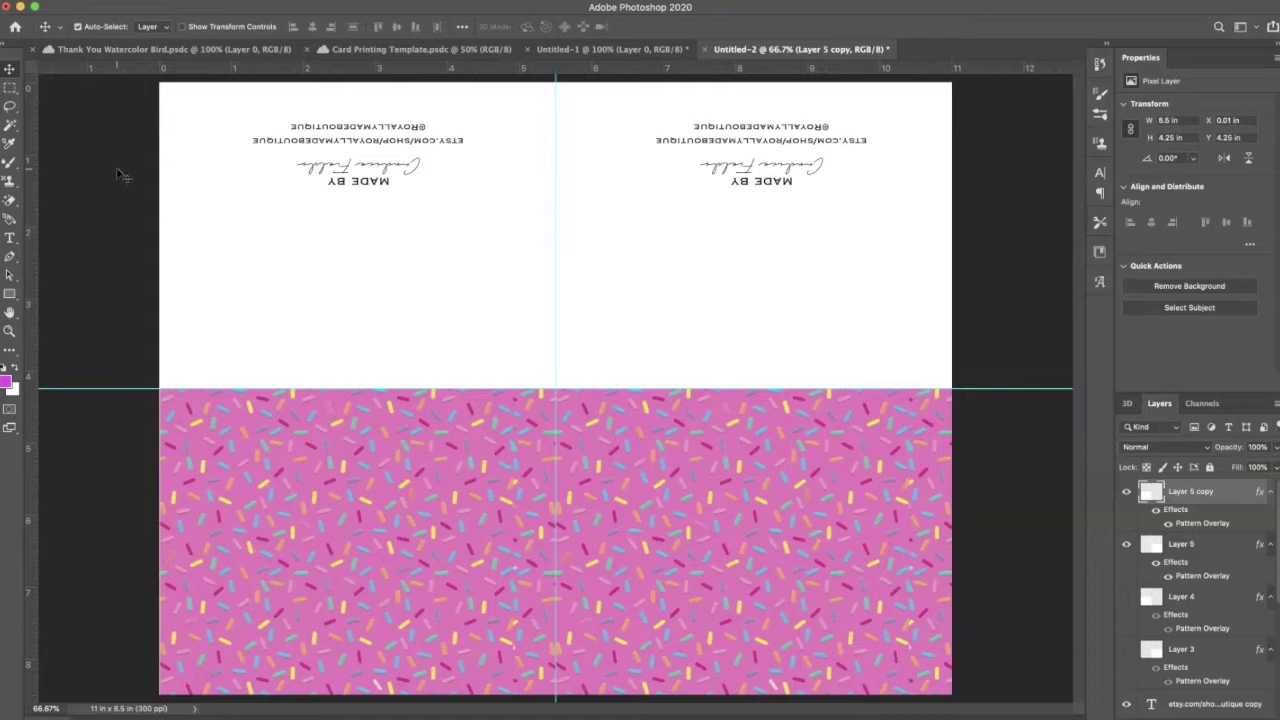
Create a new white 5.5 x 4.25 in, 300 ppi document from the recent Custom preset
left_click(105, 2)
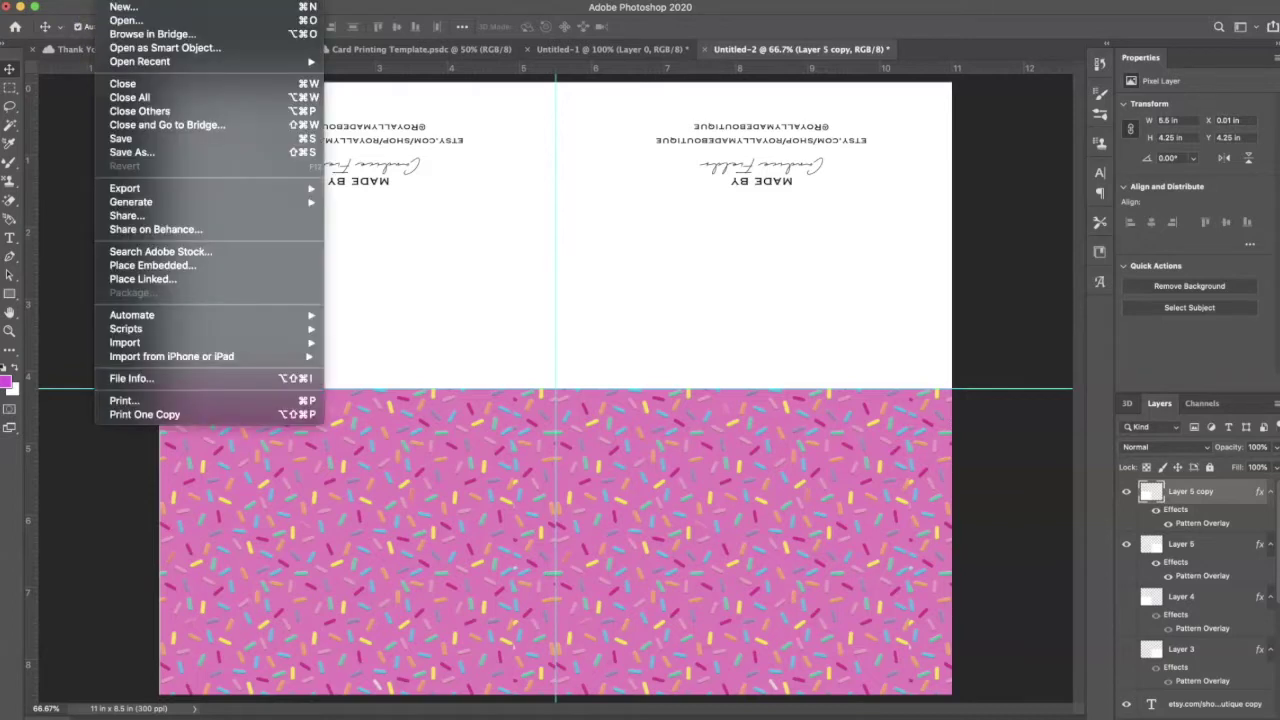
left_click(125, 8)
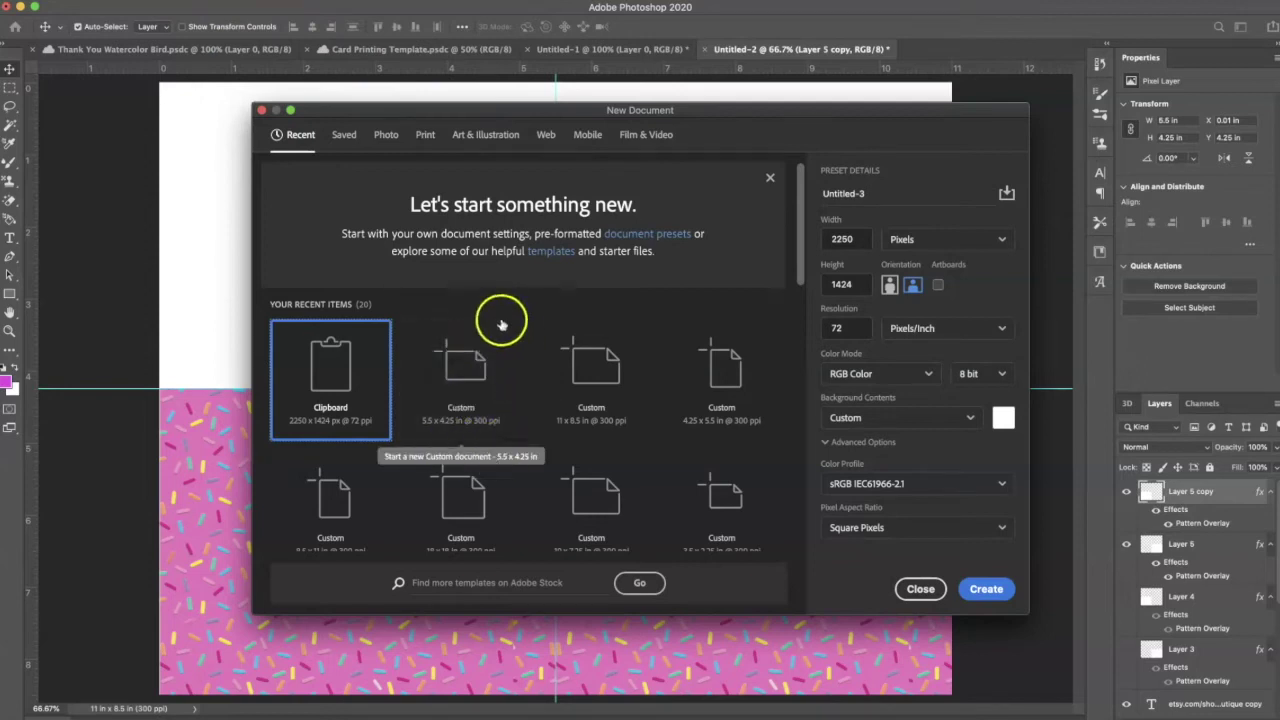
left_click(452, 406)
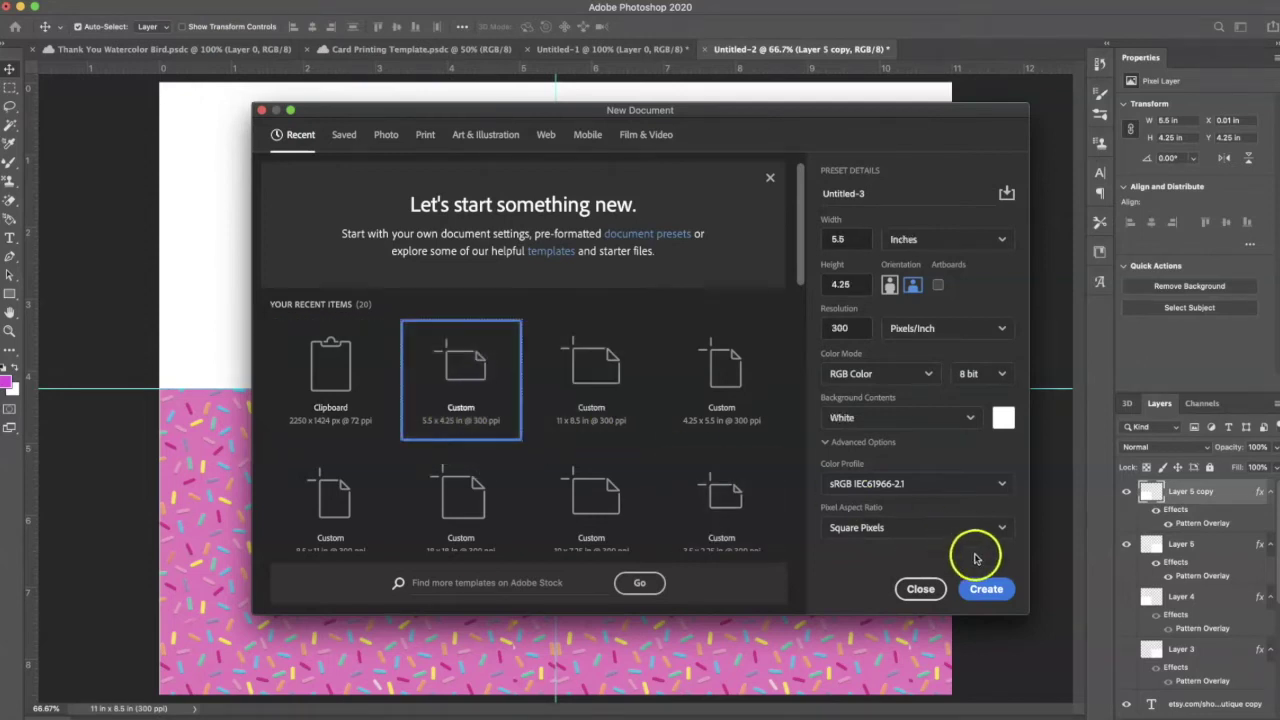
left_click(986, 590)
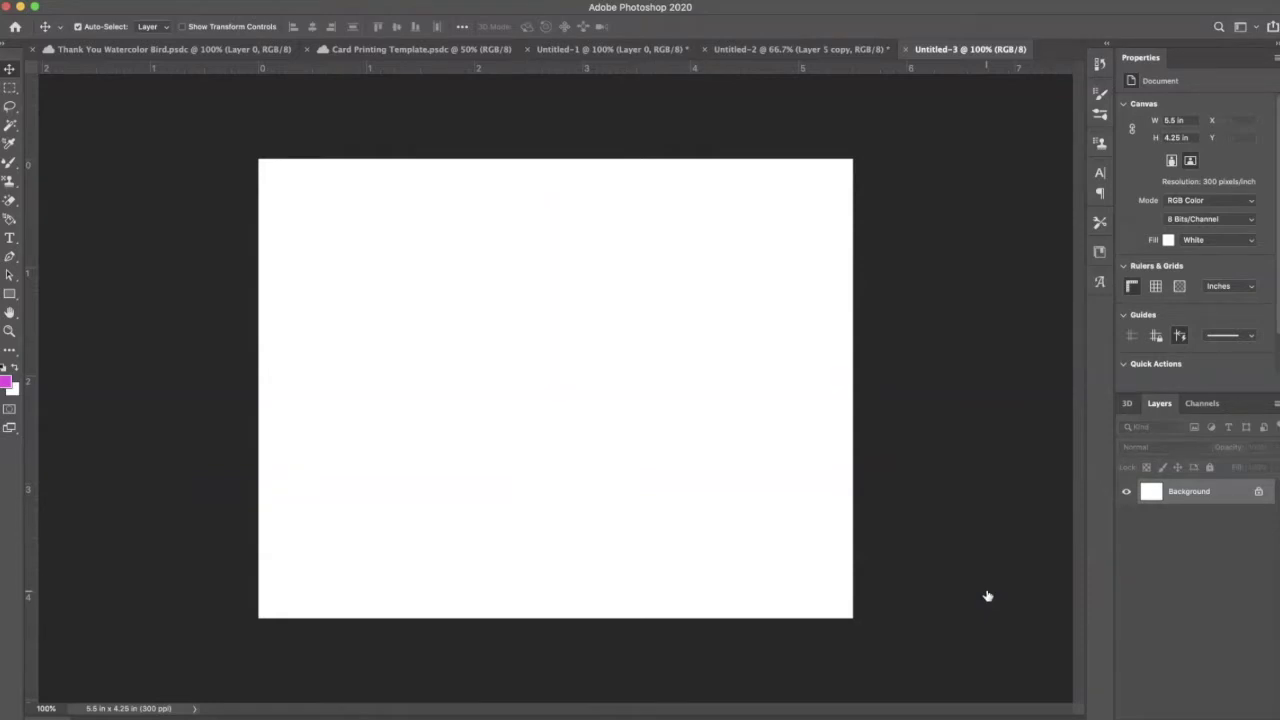
Convert the Background layer into Layer 0, then bring up the Fashion Girl vol IV Finder window
left_click(1259, 492)
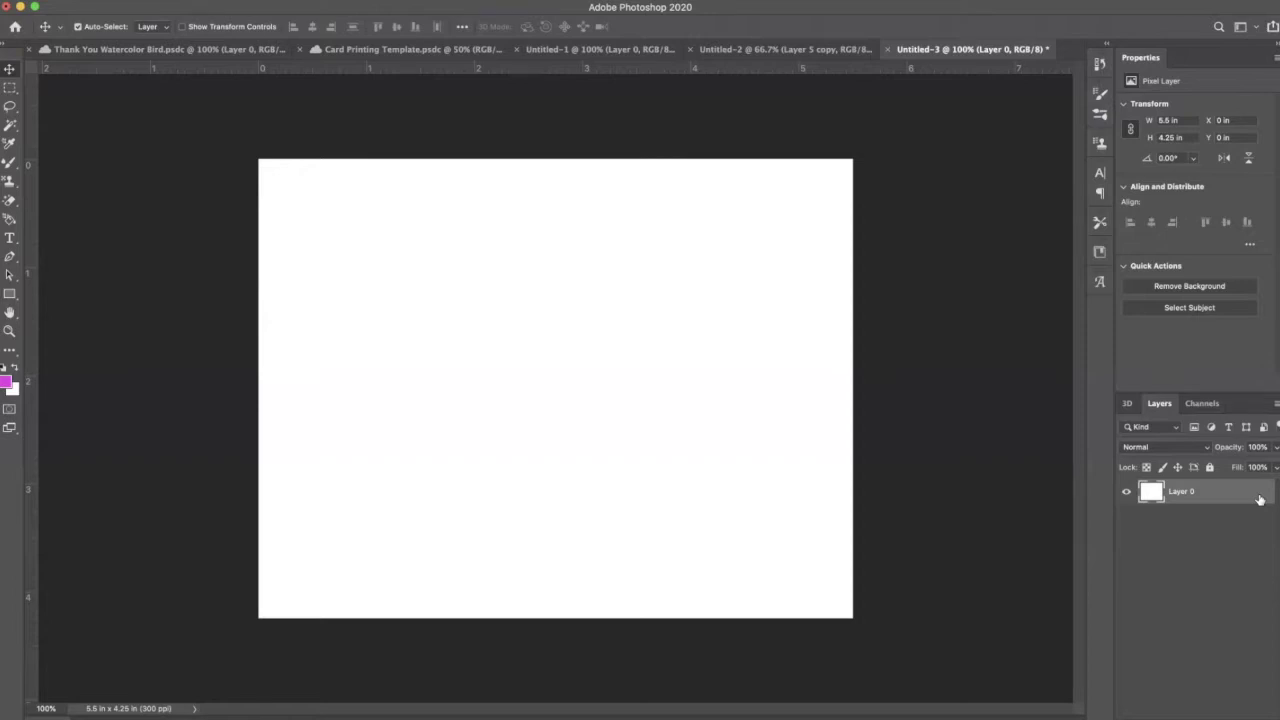
left_click_drag(1260, 498, 812, 670)
mouse_move(812, 670)
left_mouse_down()
mouse_move(826, 608)
mouse_move(906, 597)
mouse_move(677, 666)
mouse_move(839, 677)
left_mouse_up()
left_click(606, 697)
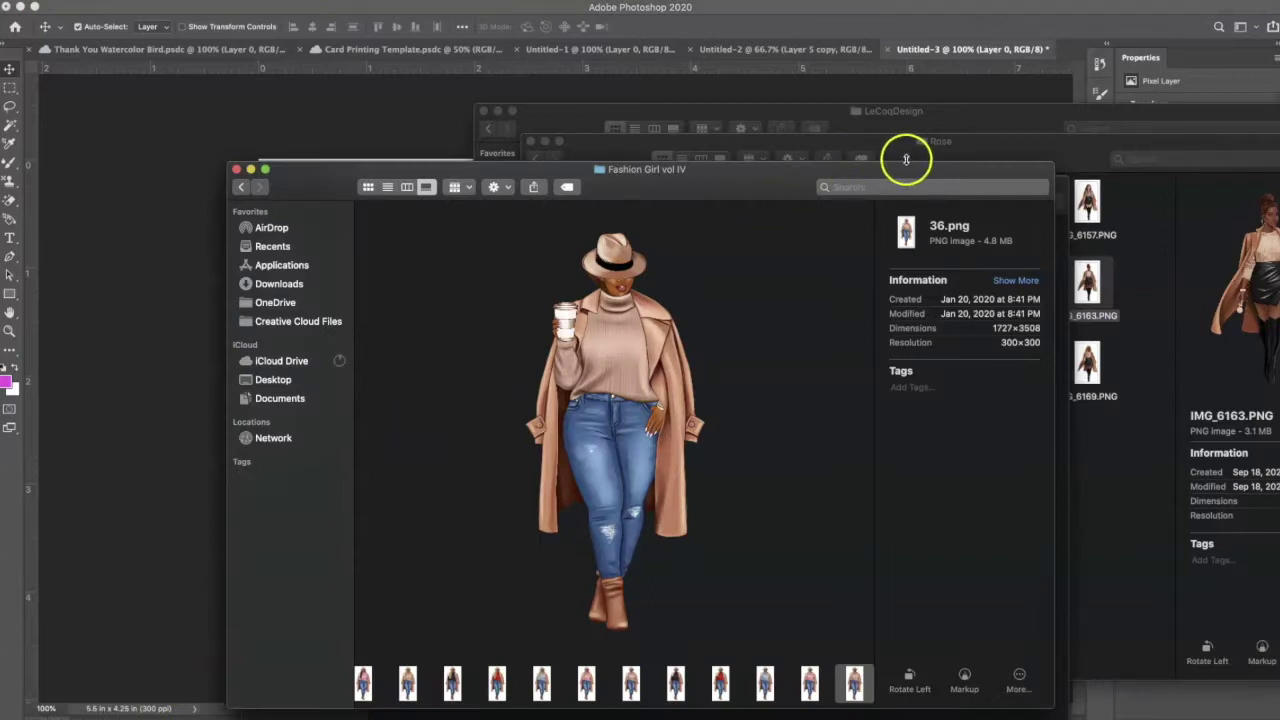
Show the Downloads folder with its items grouped by Kind
left_click(917, 150)
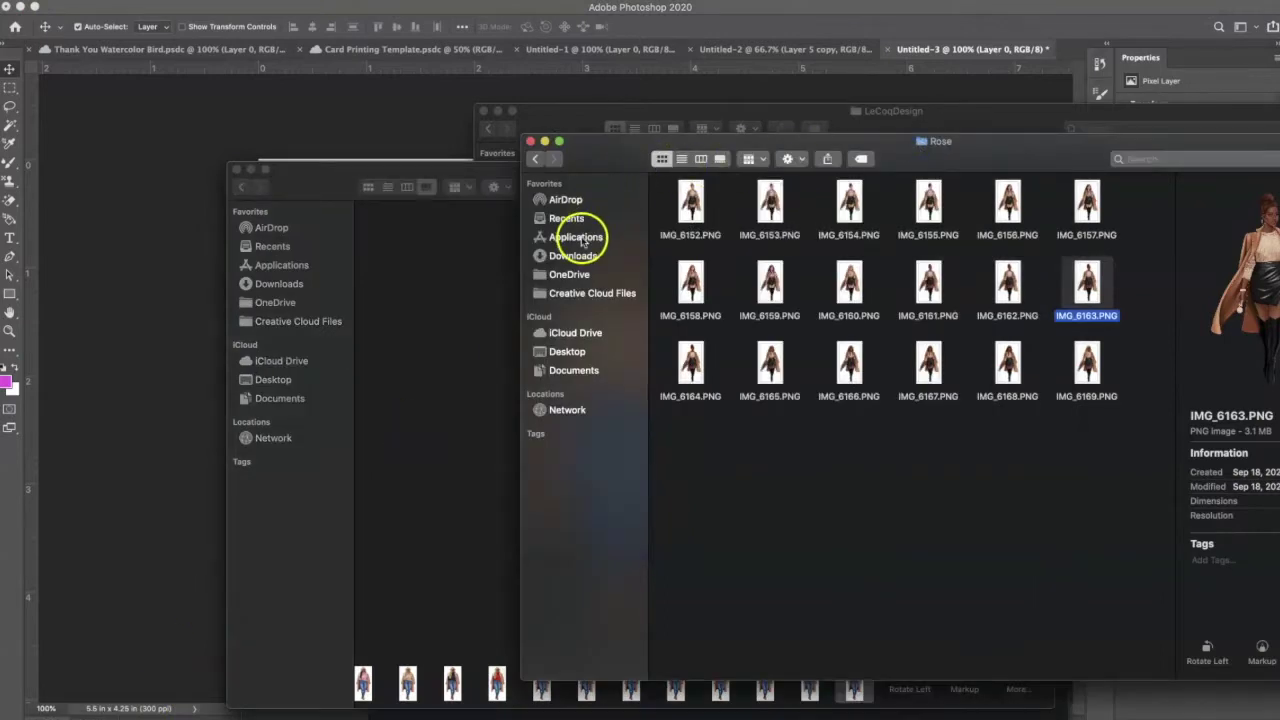
left_click(580, 257)
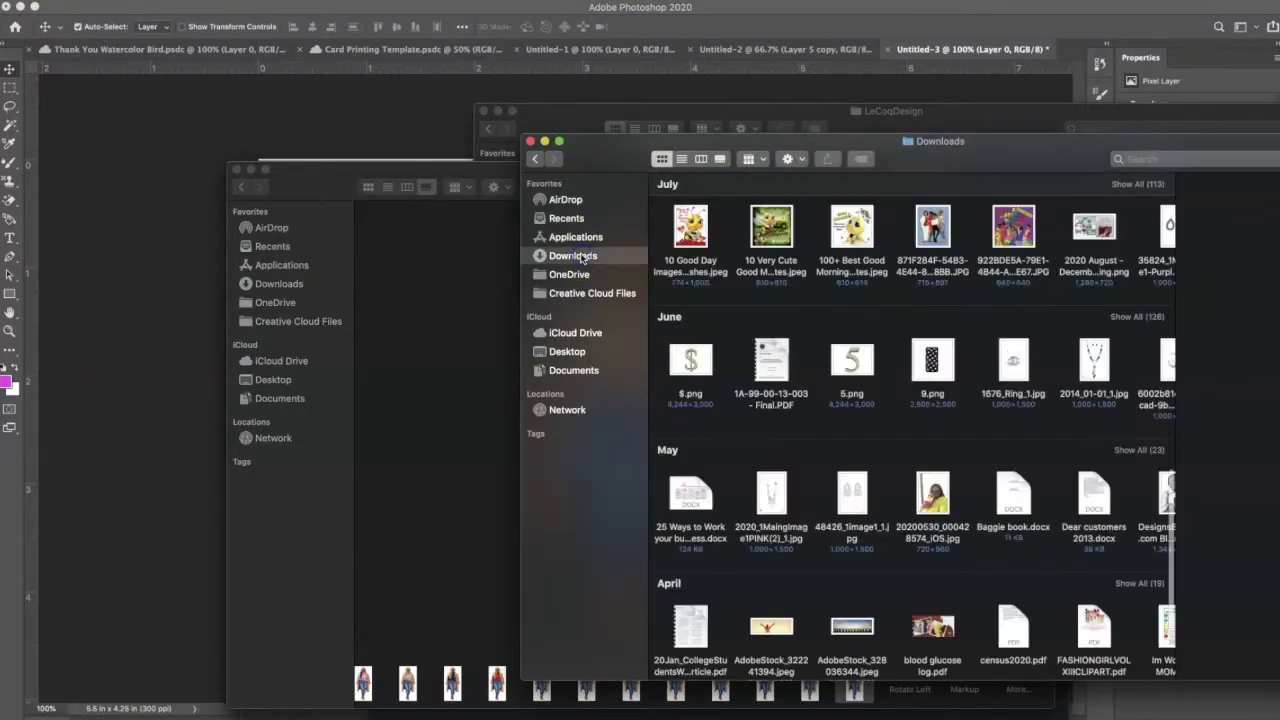
left_click(758, 159)
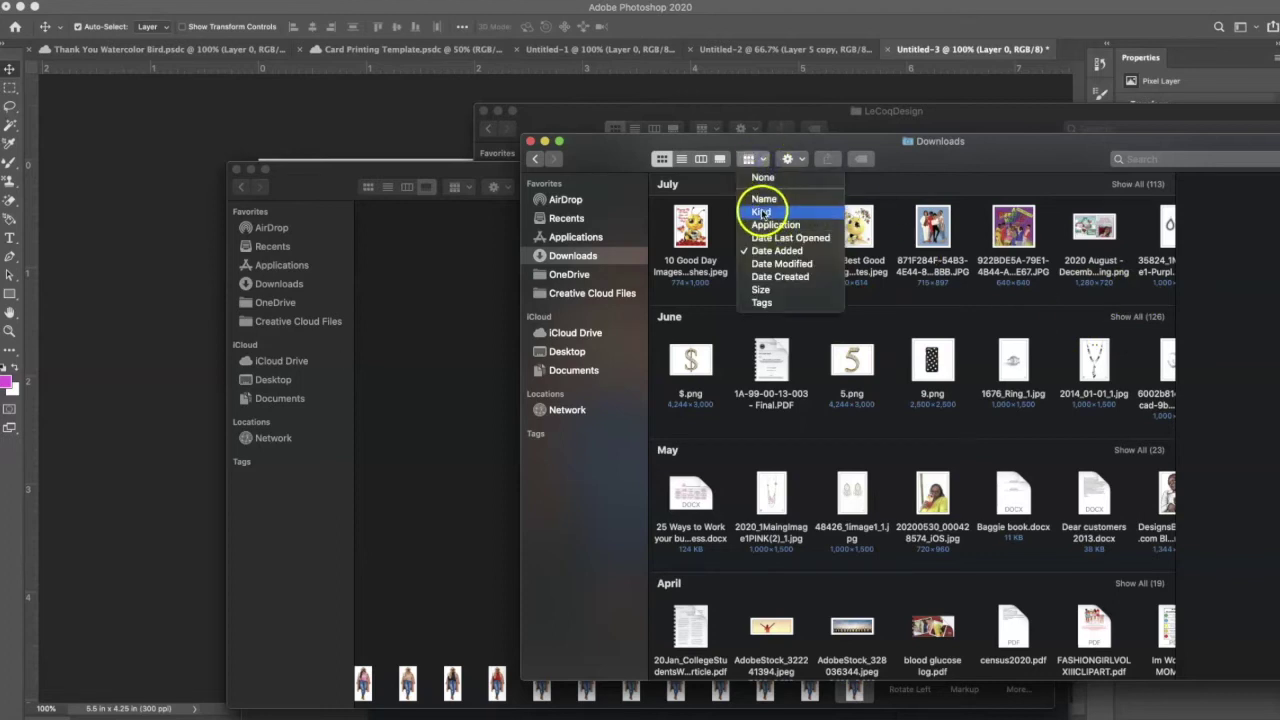
left_click(762, 213)
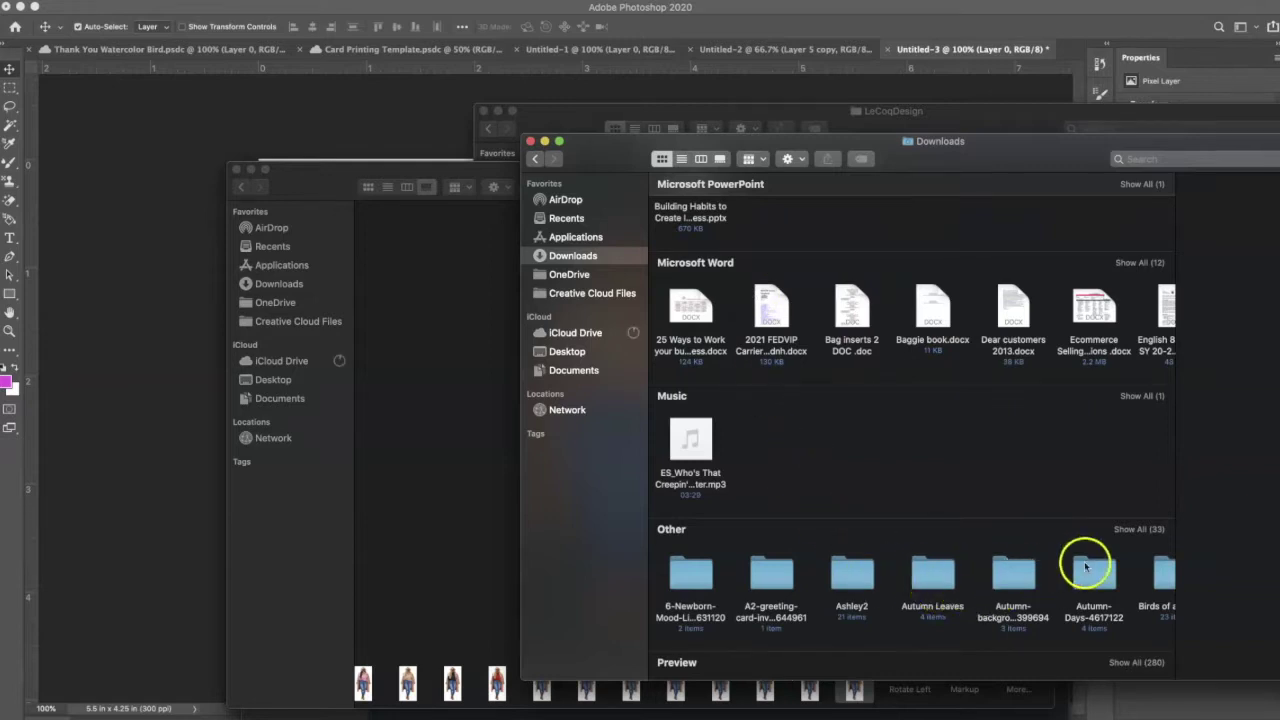
Expand the Other group with Show All and step down through its folders
left_click(1130, 528)
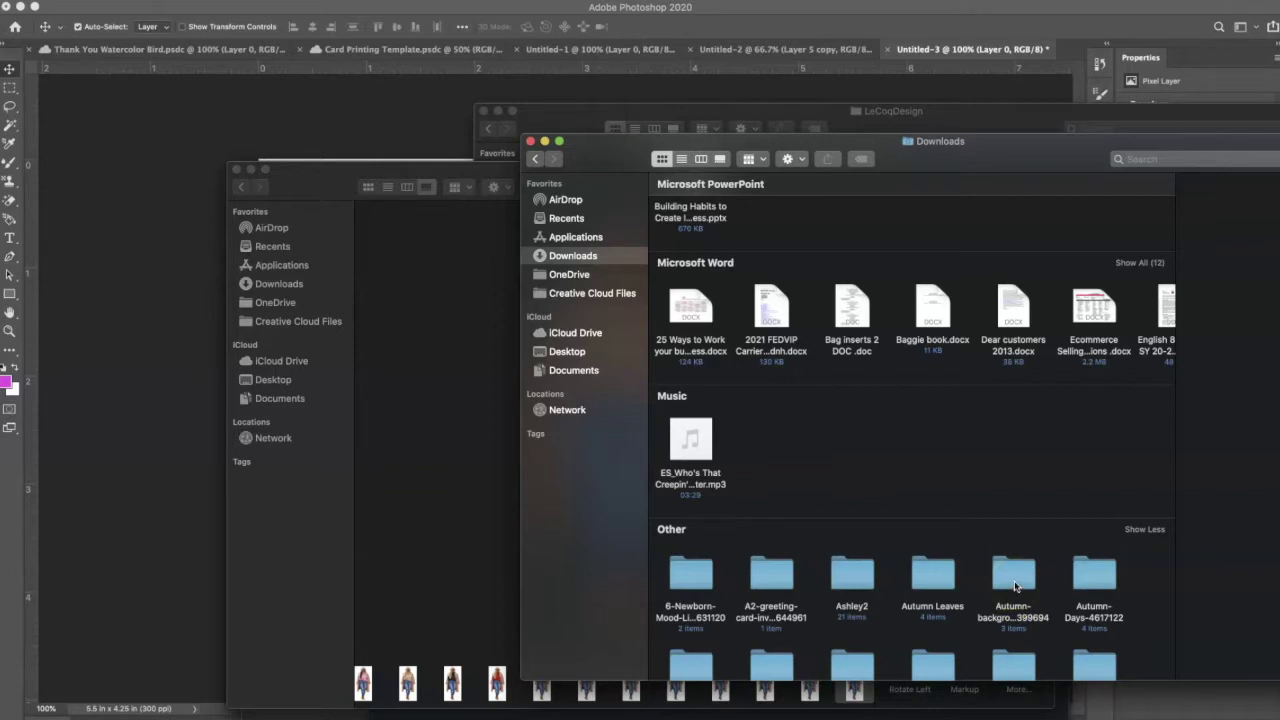
left_click(1014, 586)
key("Down")
key("Down")
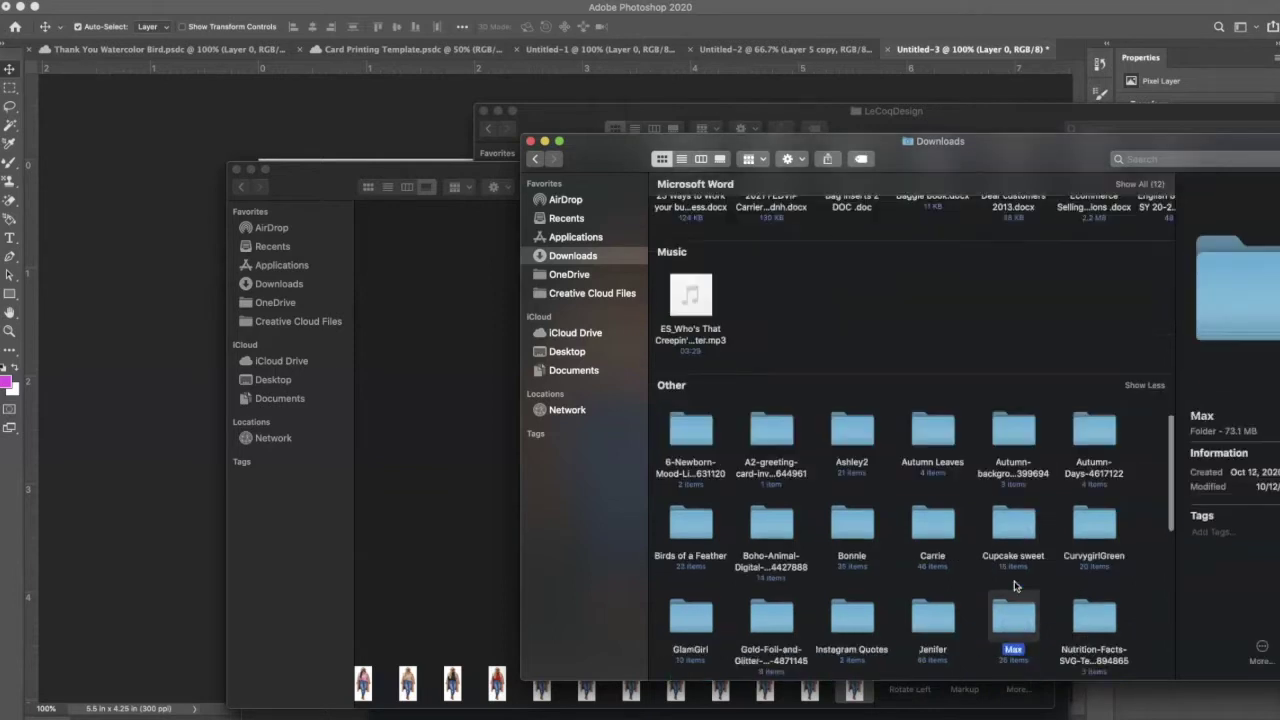
key("Down")
key("Down")
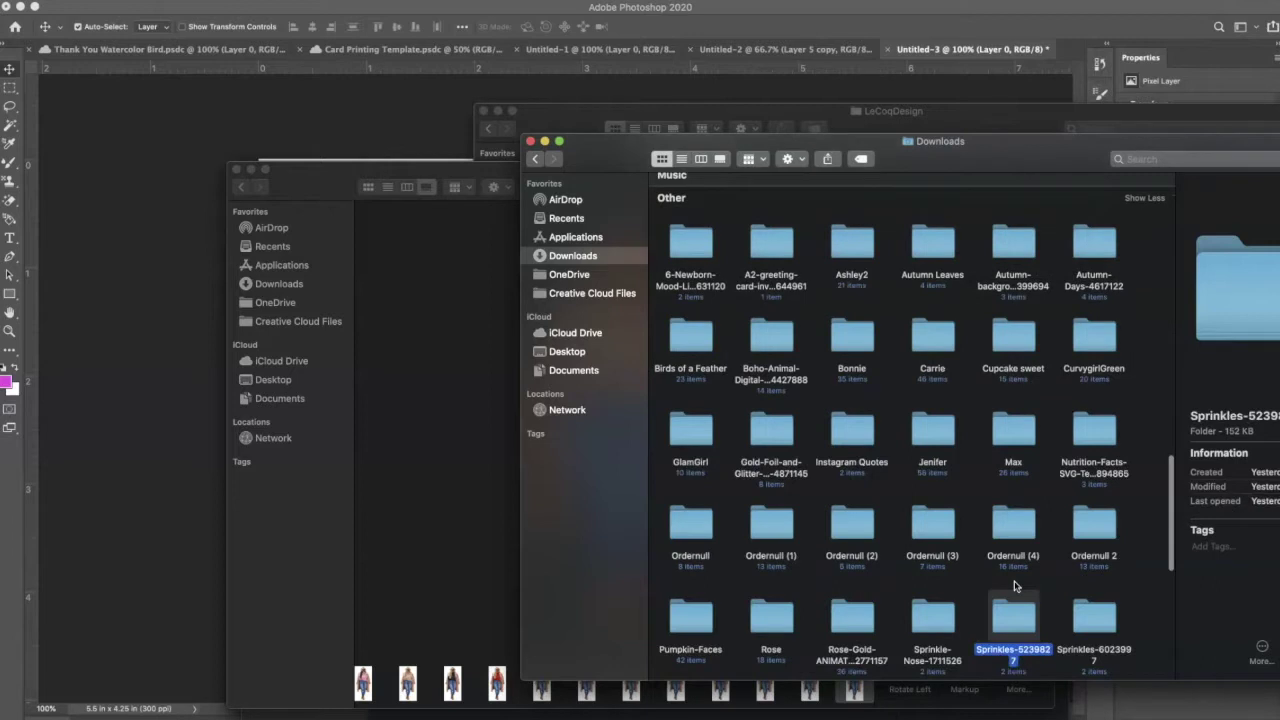
key("Down")
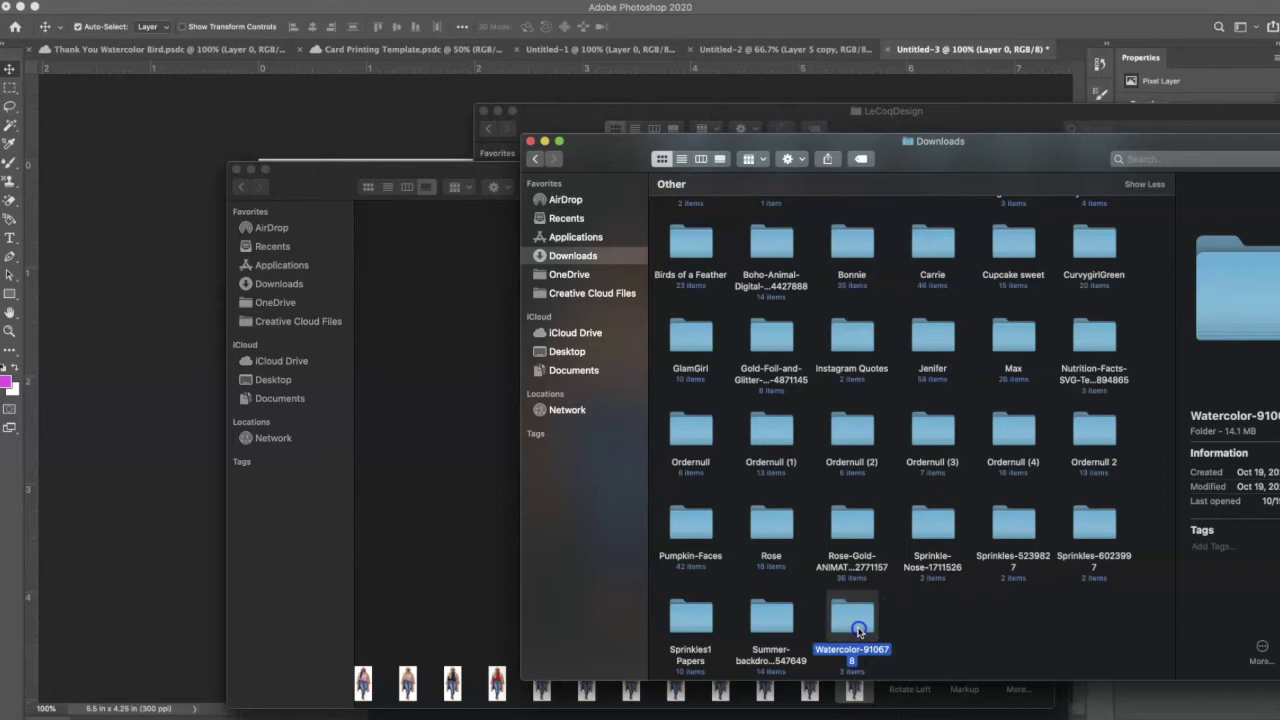
Peek into Watercolor-910678, return to Downloads, and browse the Other folders again
double_click(852, 625)
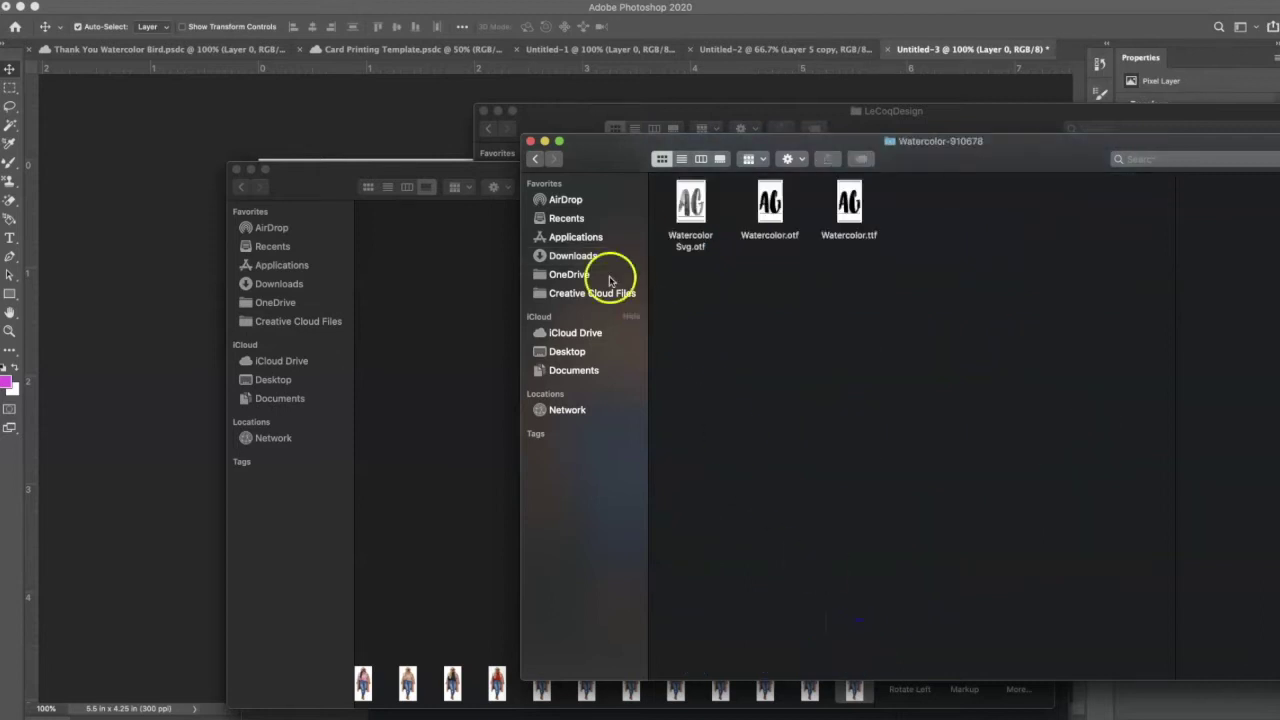
left_click(535, 162)
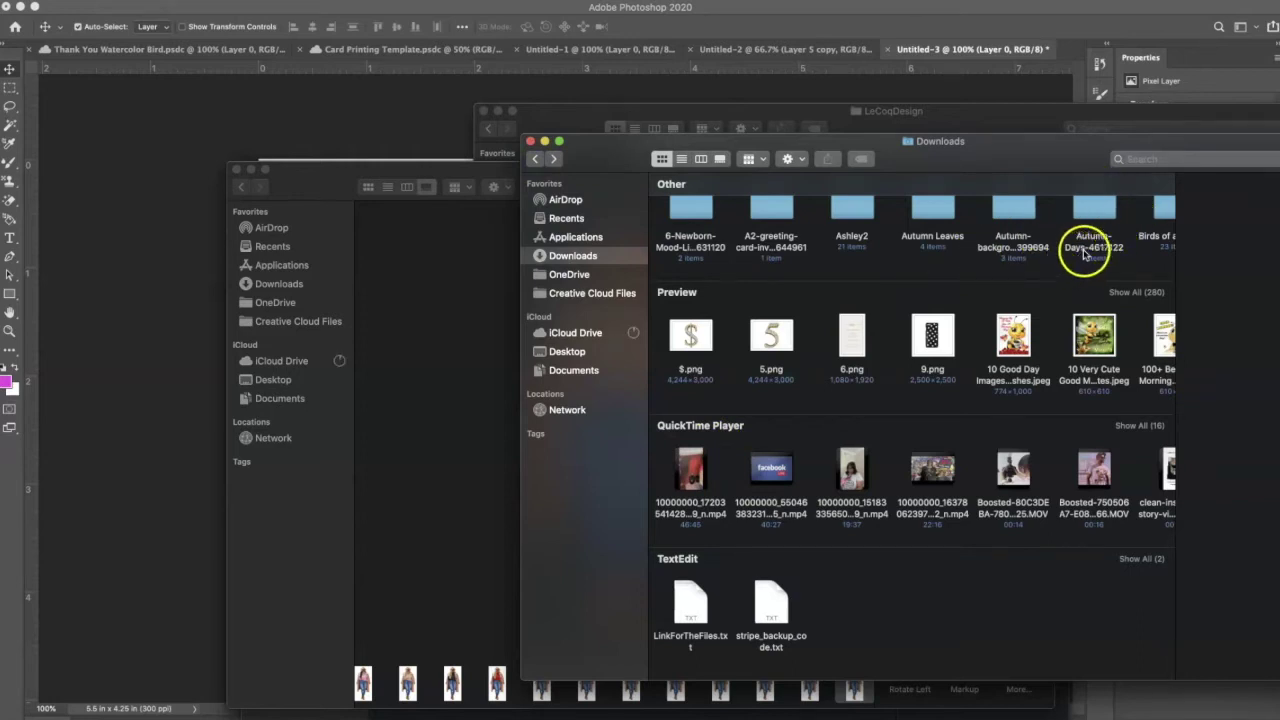
left_click(1084, 255)
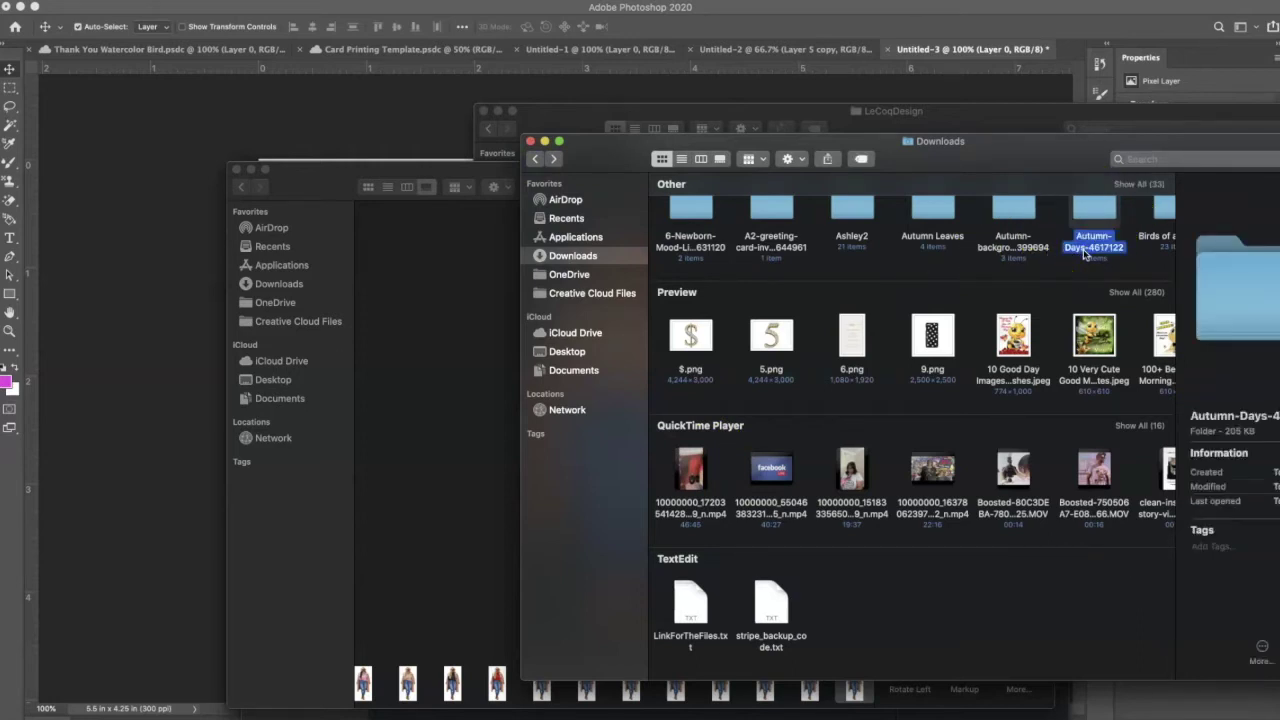
key("Up")
left_click(1130, 288)
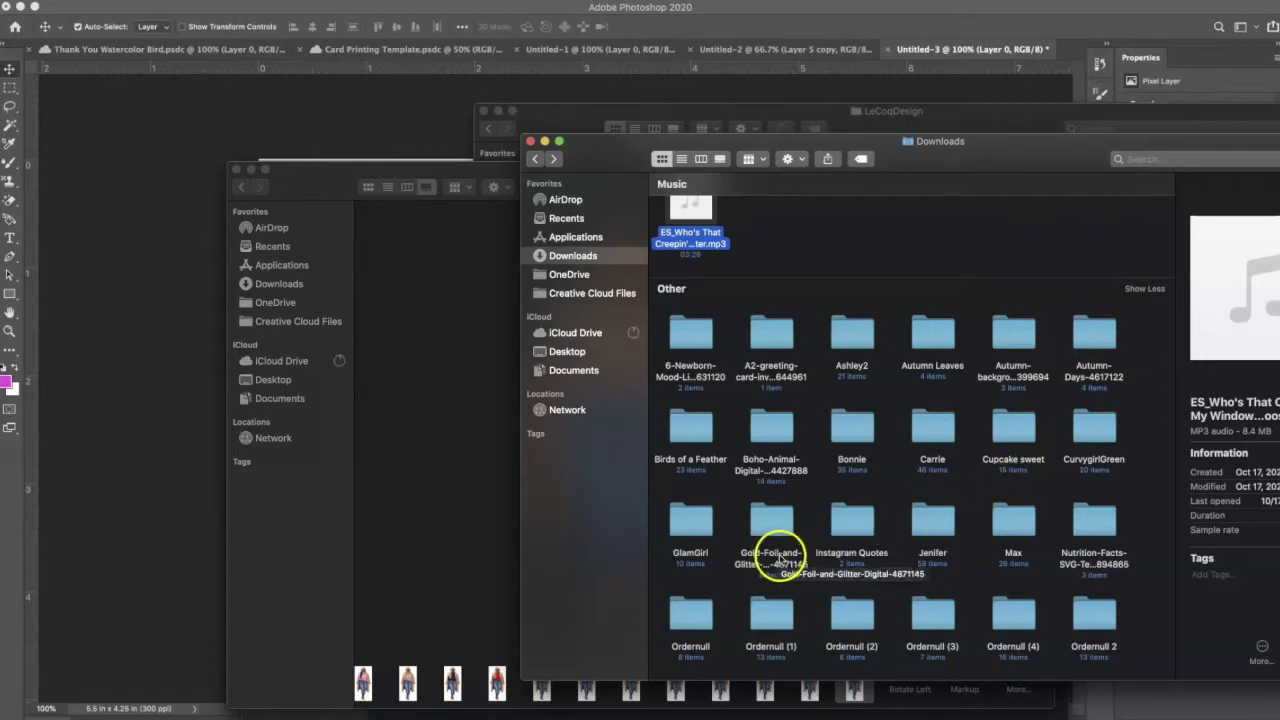
left_click(1022, 625)
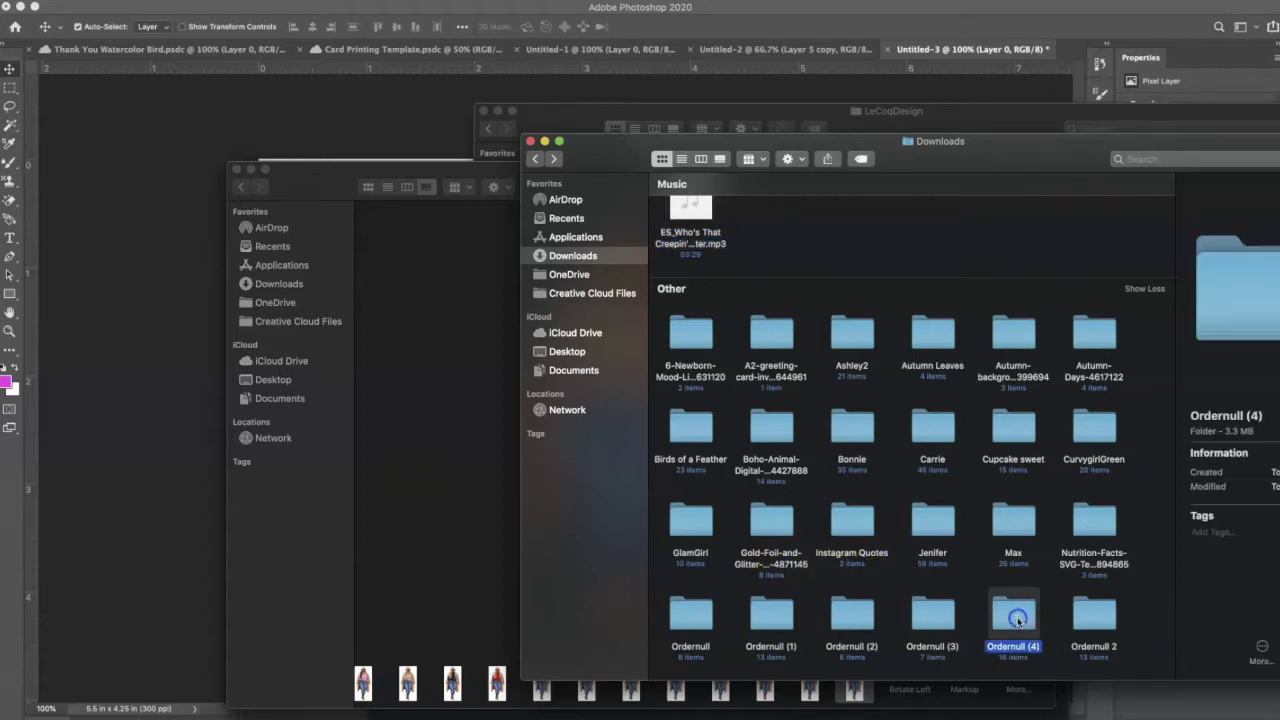
key("Down")
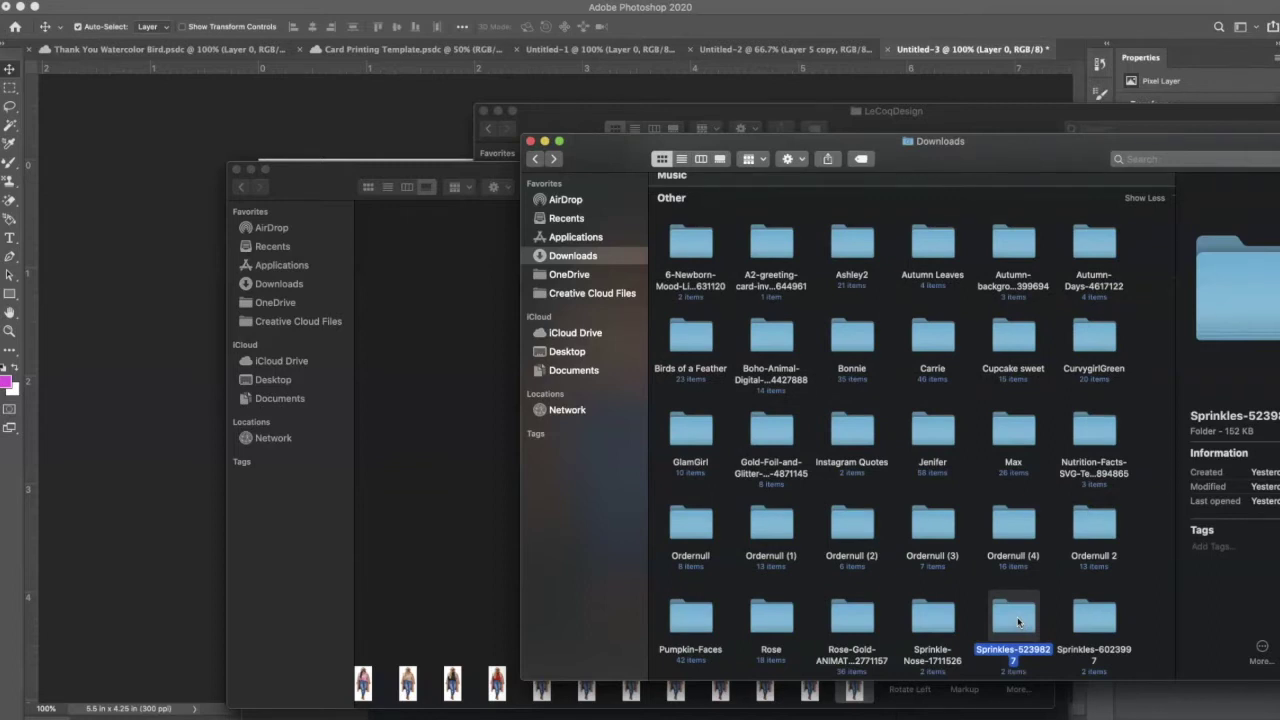
key("Down")
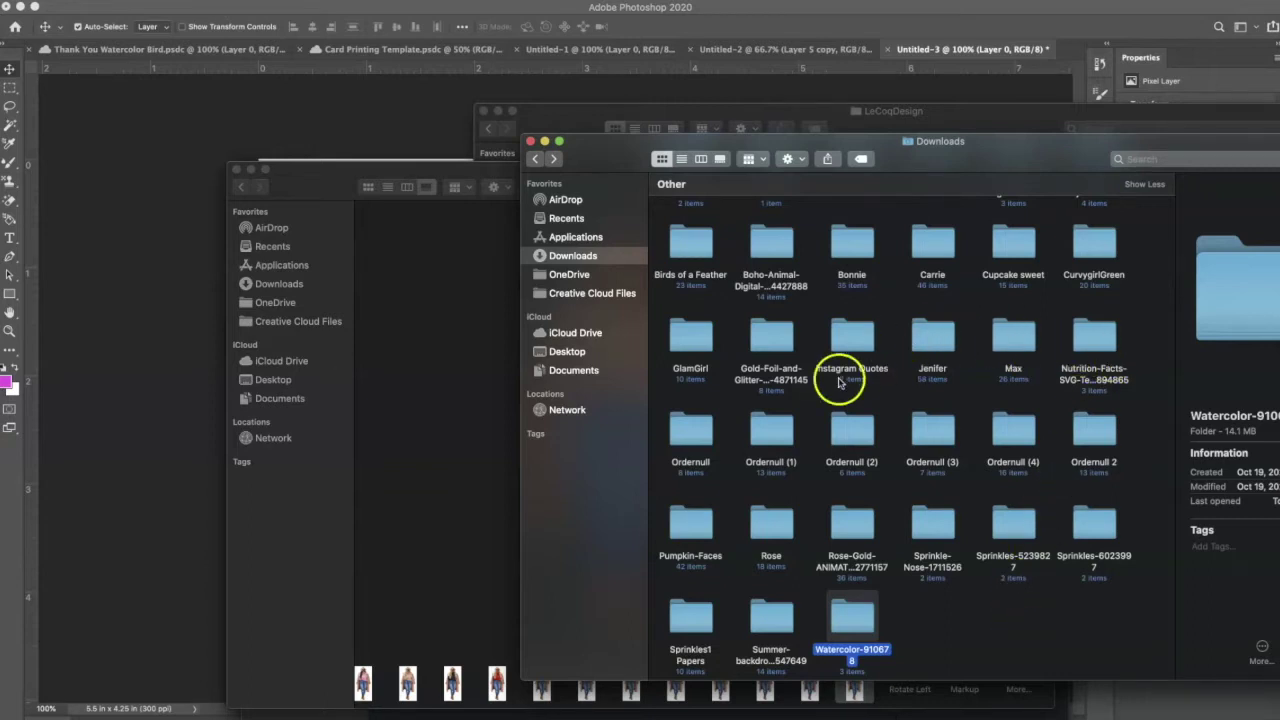
Open the Boho-Animal-Digital-Paper-Set-4427888 folder, move its window, and return to Photoshop
double_click(771, 259)
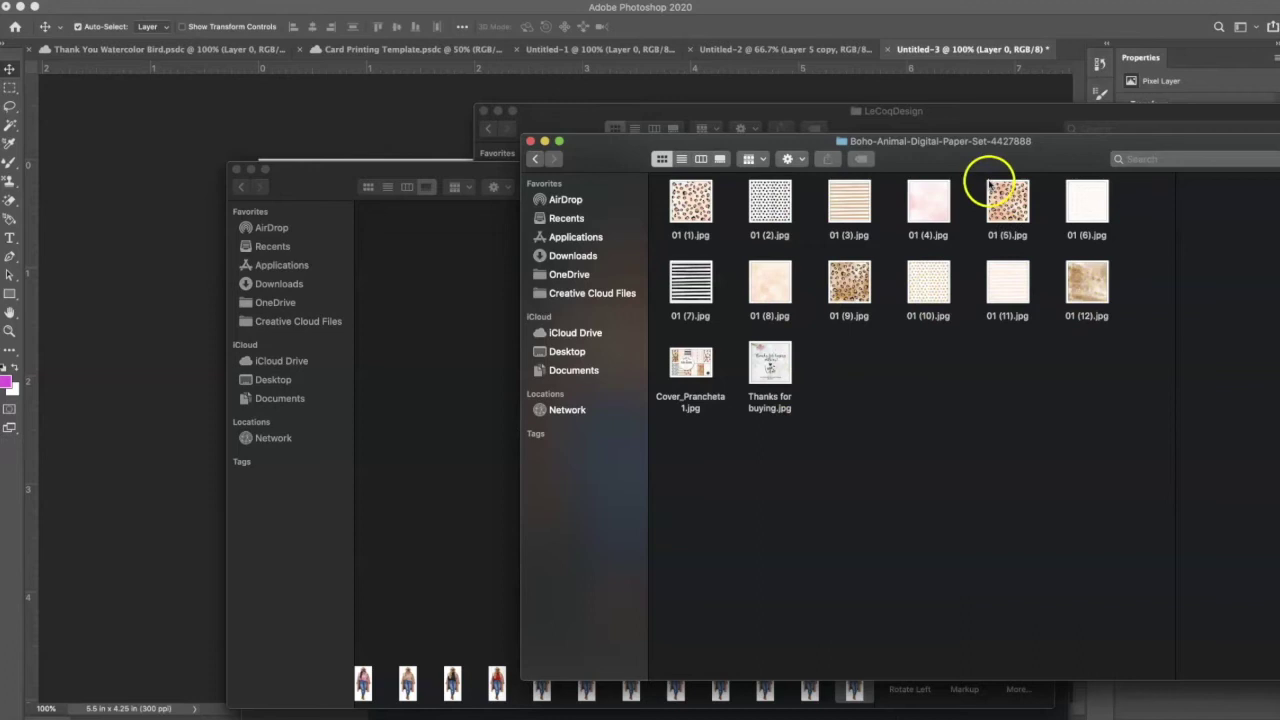
left_click_drag(966, 160, 781, 216)
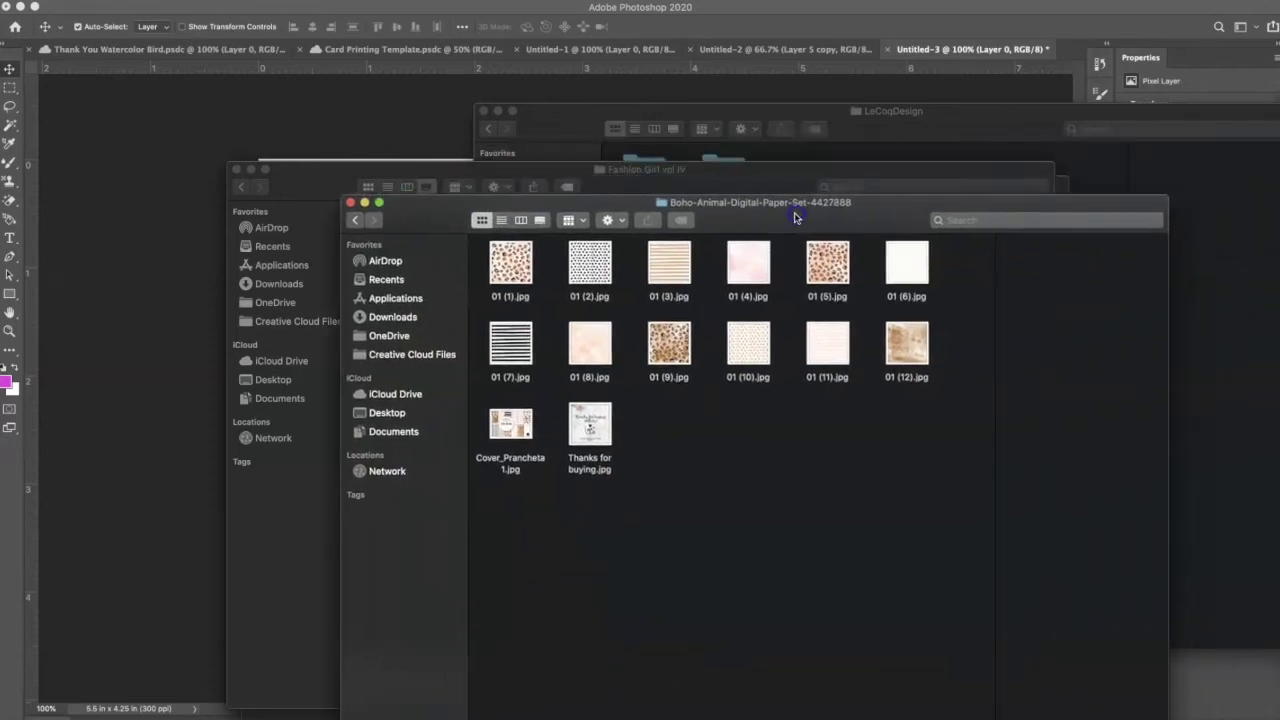
left_click(360, 100)
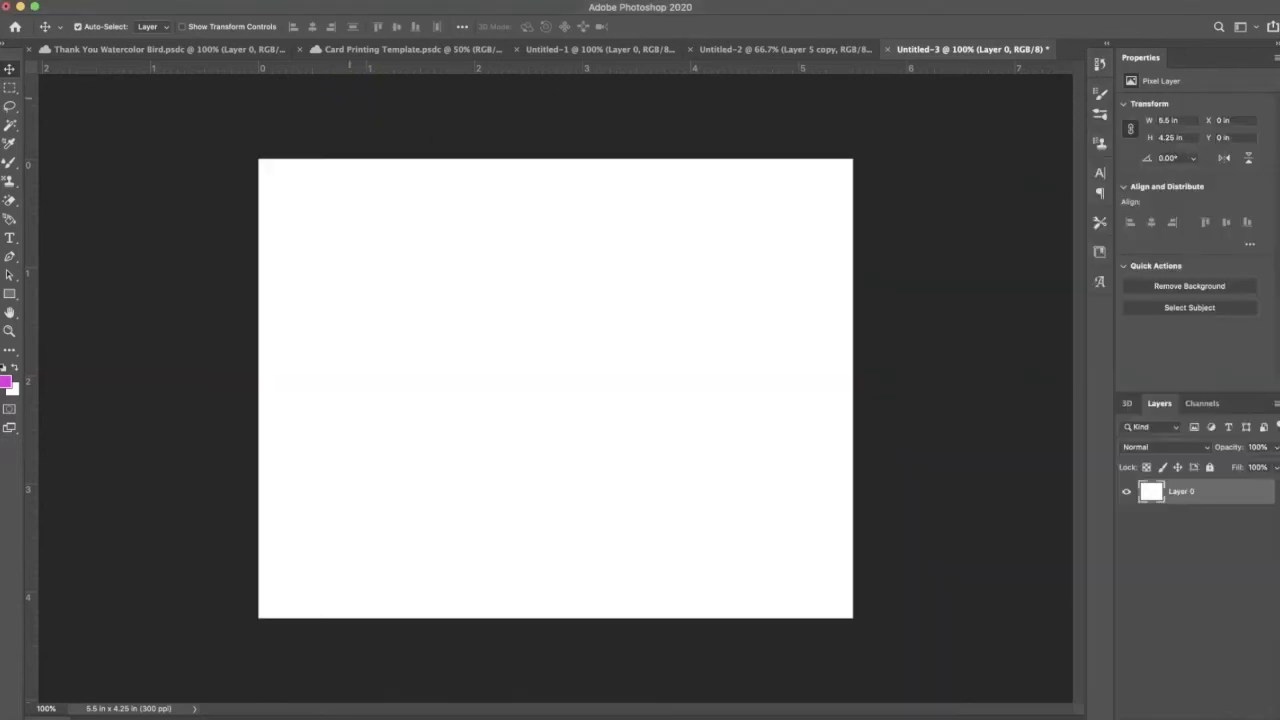
Bring up the Open dialog and search Downloads for 'boho'
left_click(112, 1)
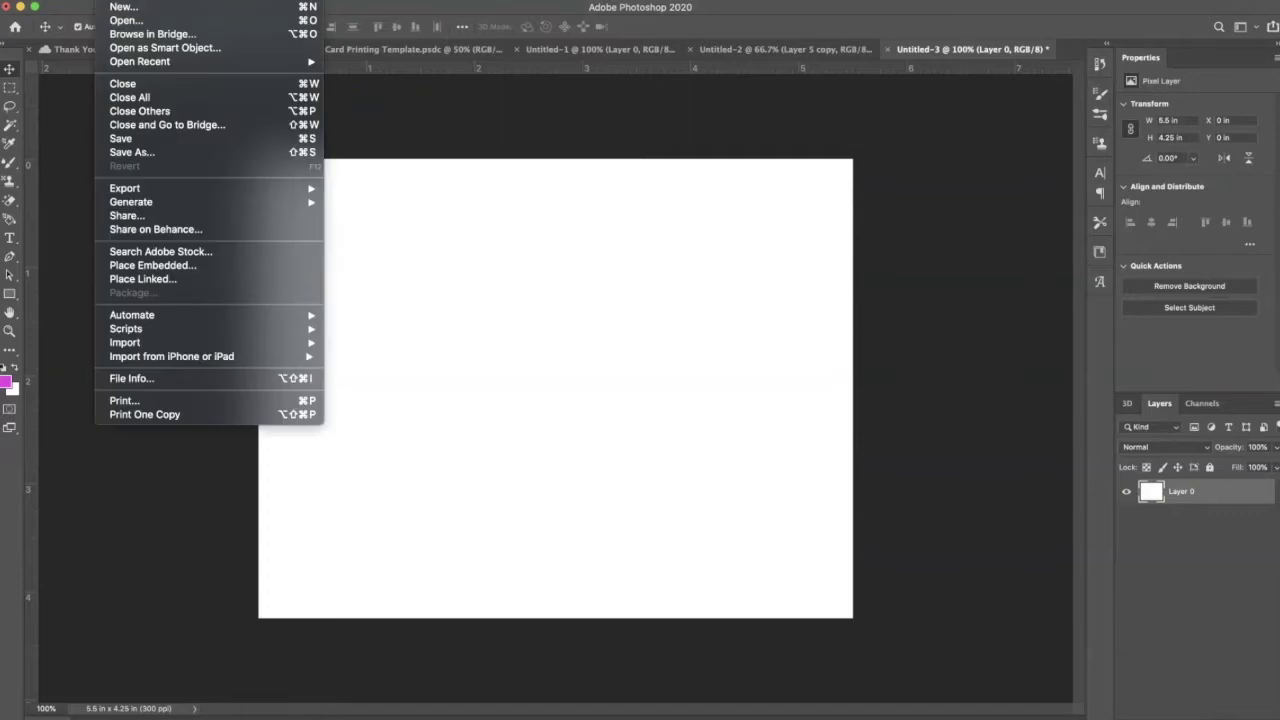
left_click(122, 20)
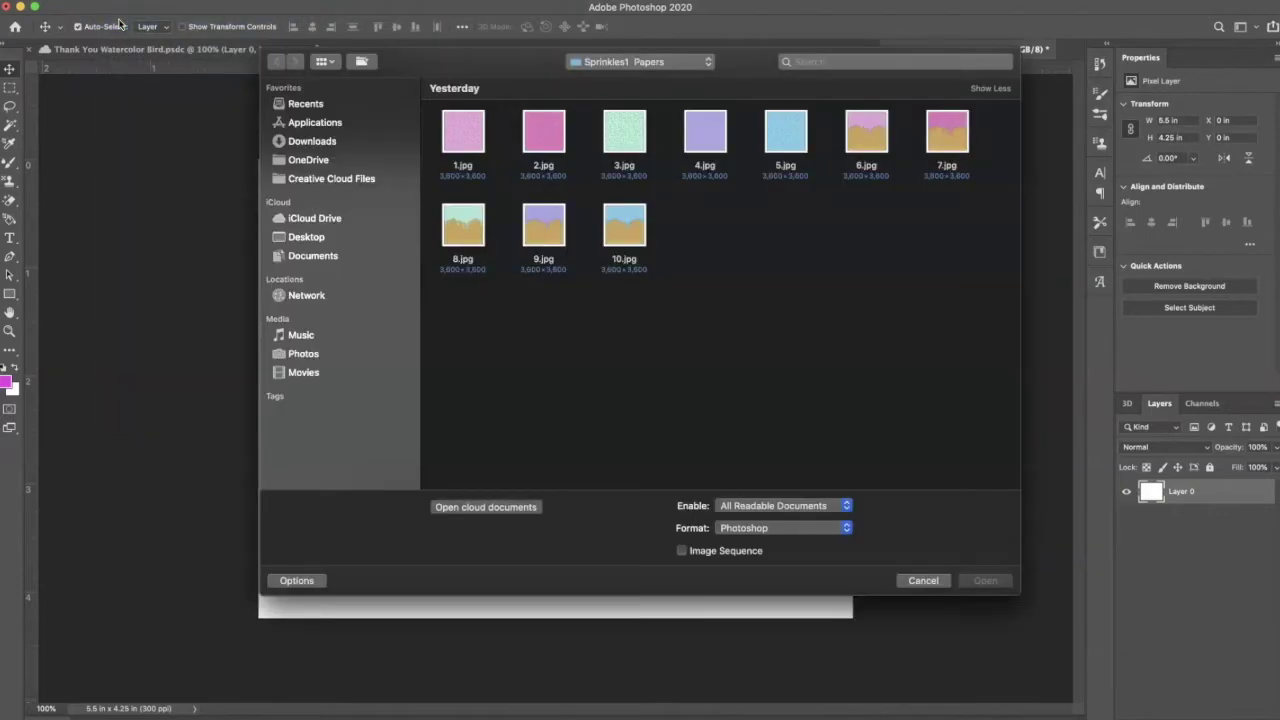
left_click(321, 146)
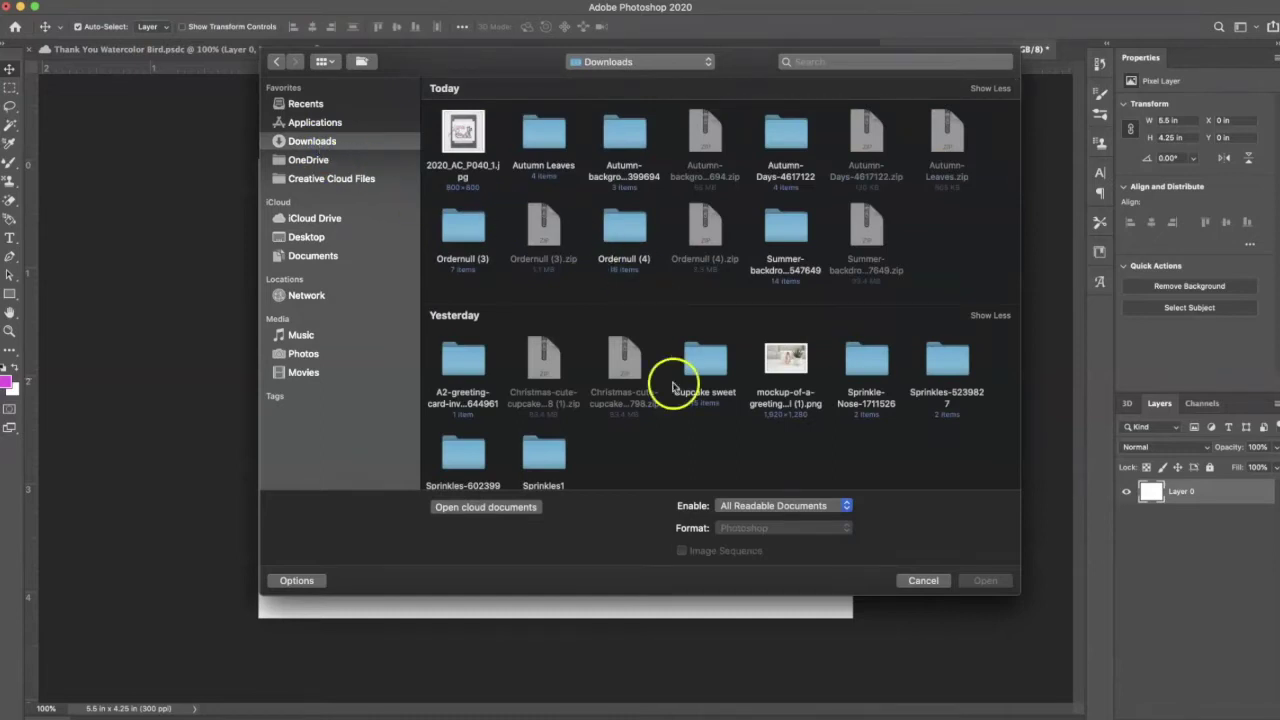
left_click(930, 345)
key("Down")
key("Down")
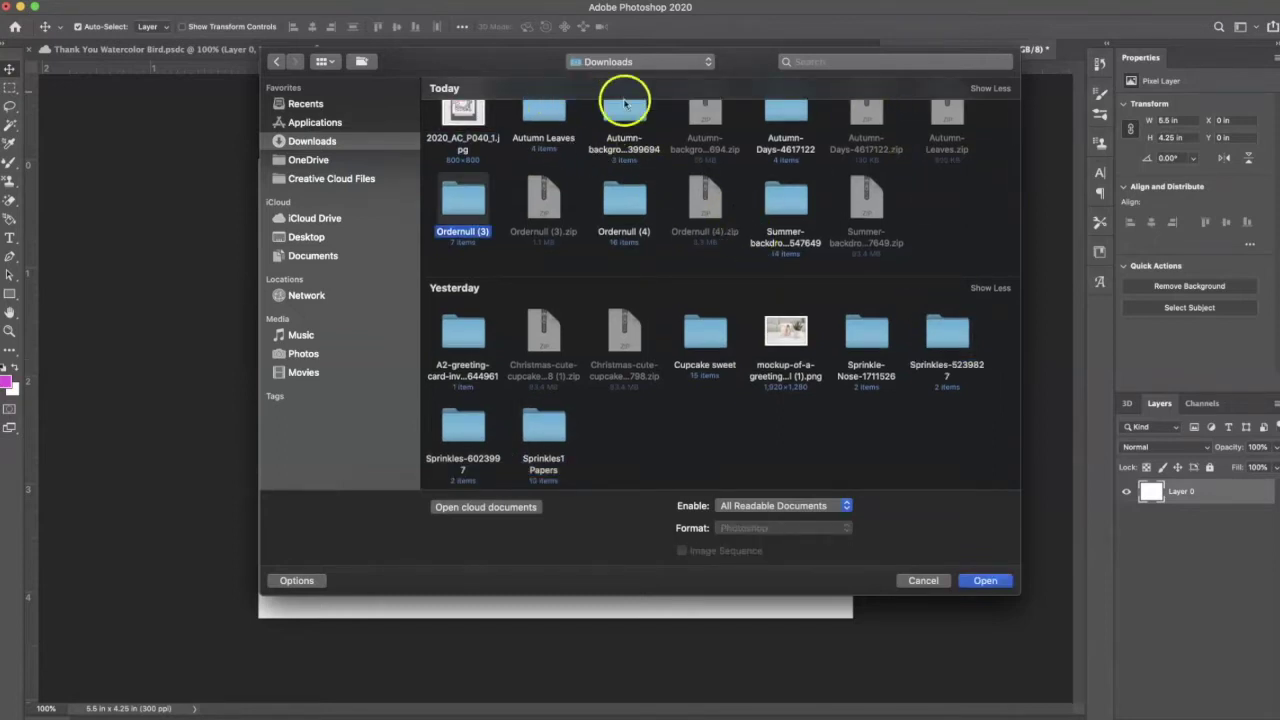
left_click(812, 64)
type("boho")
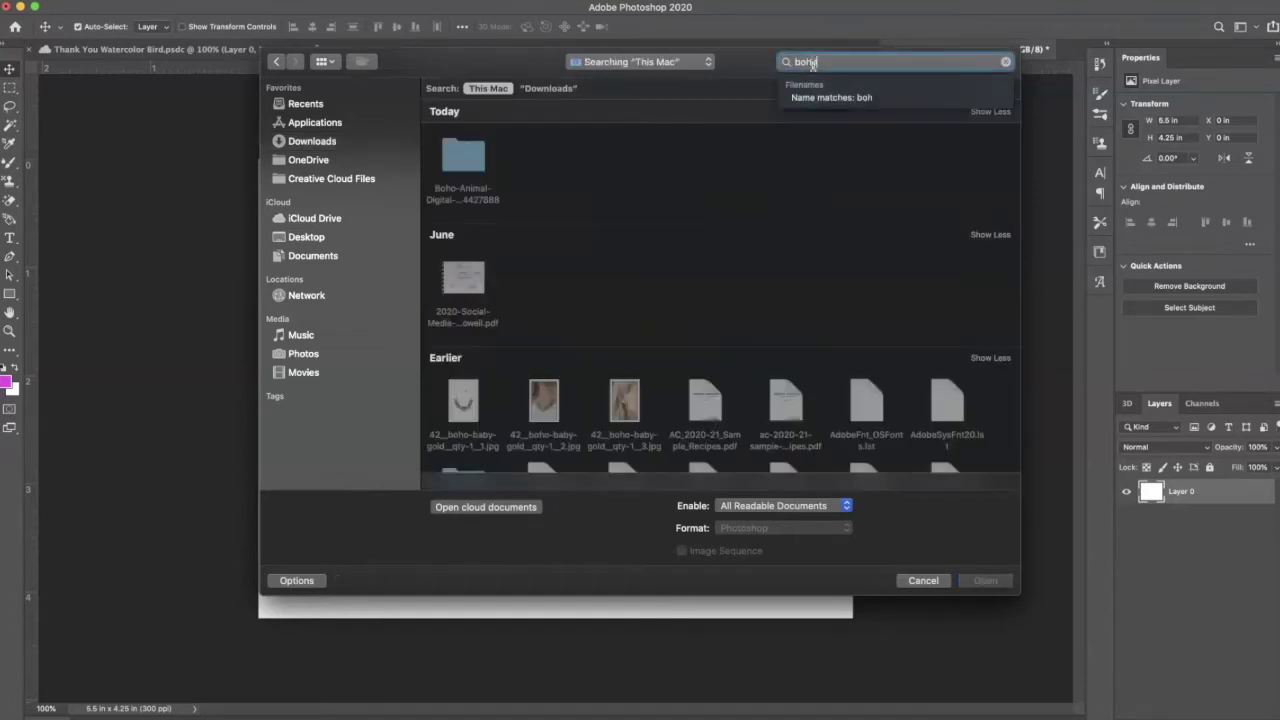
Open the peach watercolor 01 (8).jpg from the Boho digital paper folder
left_click(466, 157)
double_click(466, 157)
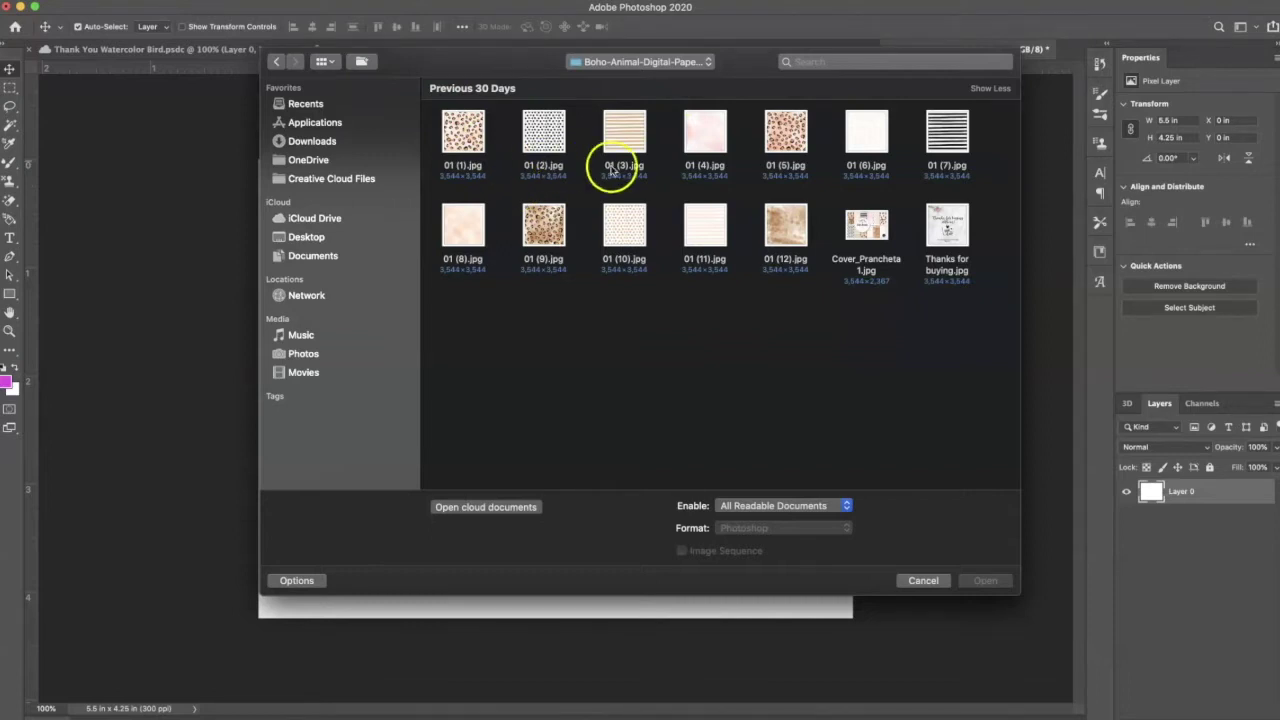
left_click(700, 127)
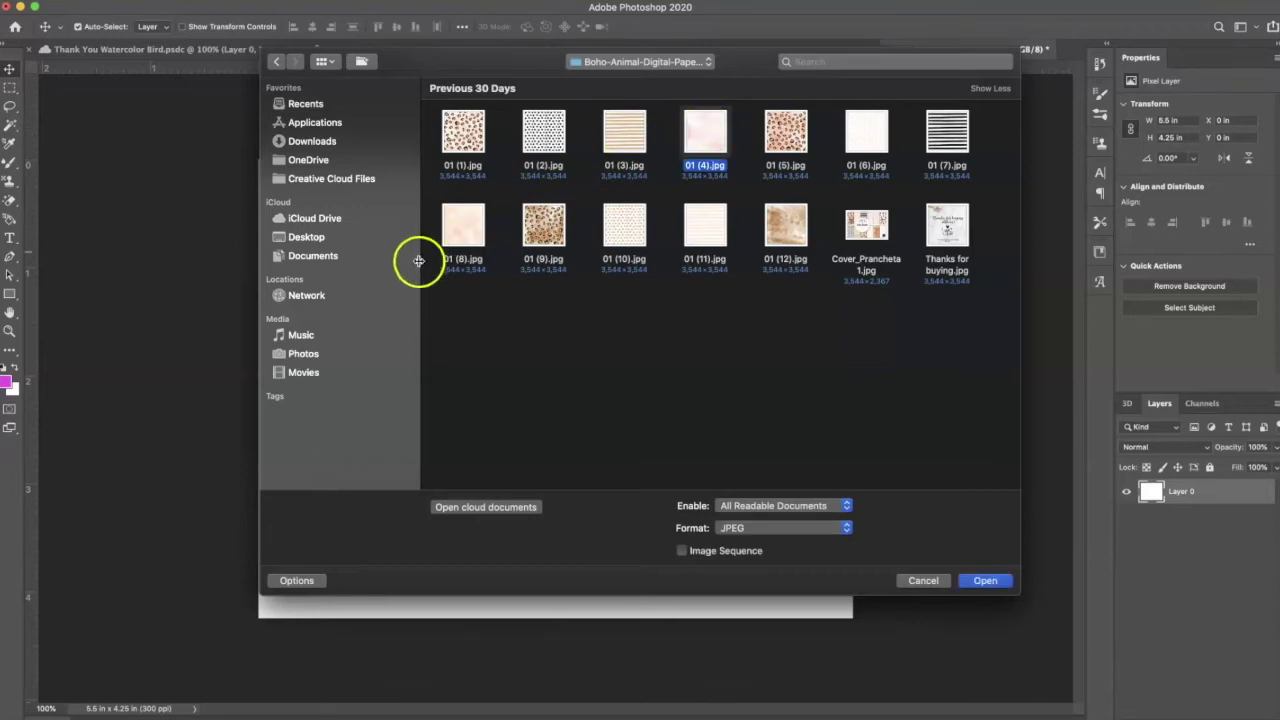
left_click(453, 235)
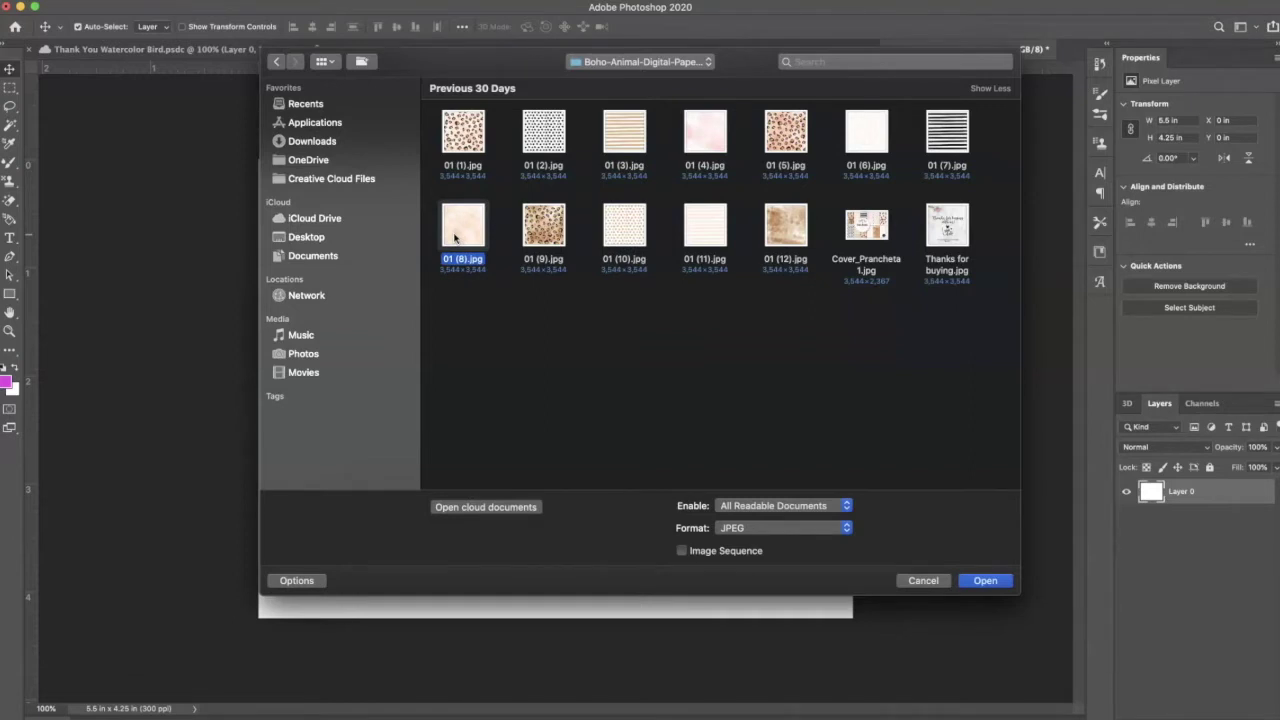
double_click(455, 236)
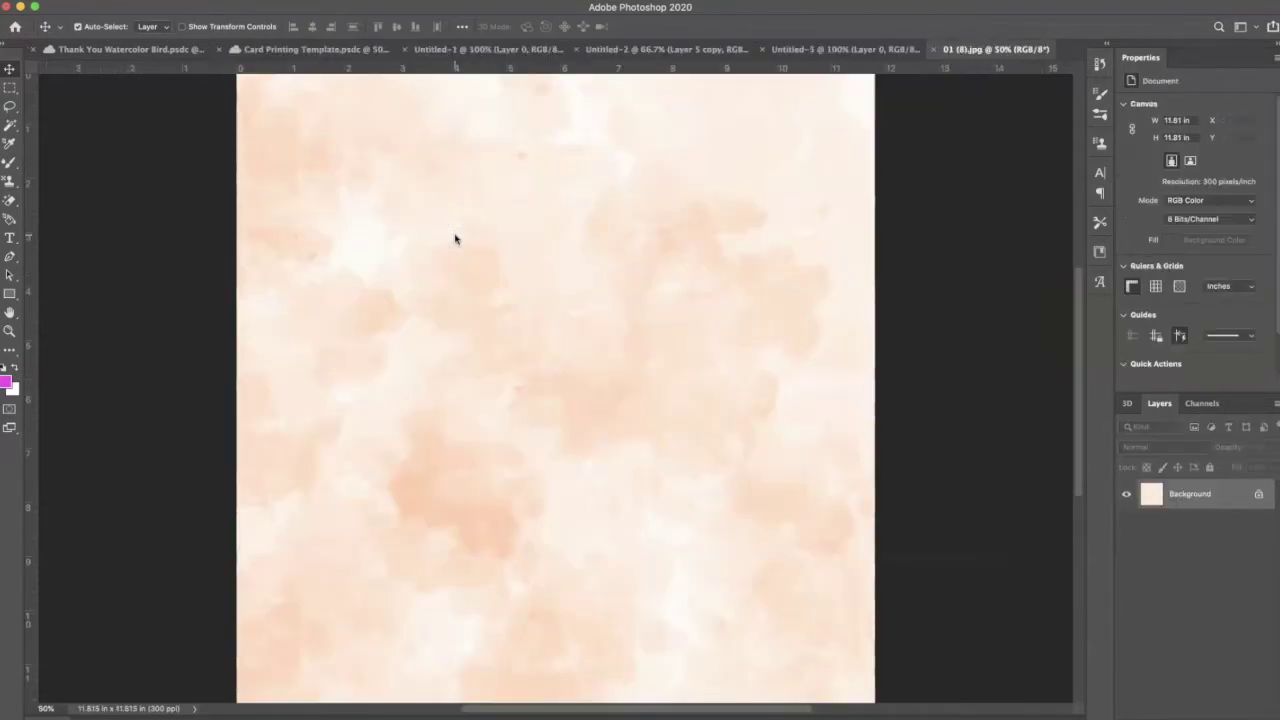
Define the peach watercolor as a pattern named 'Boho 08' and switch back to Untitled-3
mouse_move(440, 118)
left_mouse_down()
mouse_move(429, 103)
mouse_move(157, 191)
mouse_move(93, 150)
mouse_move(34, 63)
mouse_move(39, 14)
left_mouse_up()
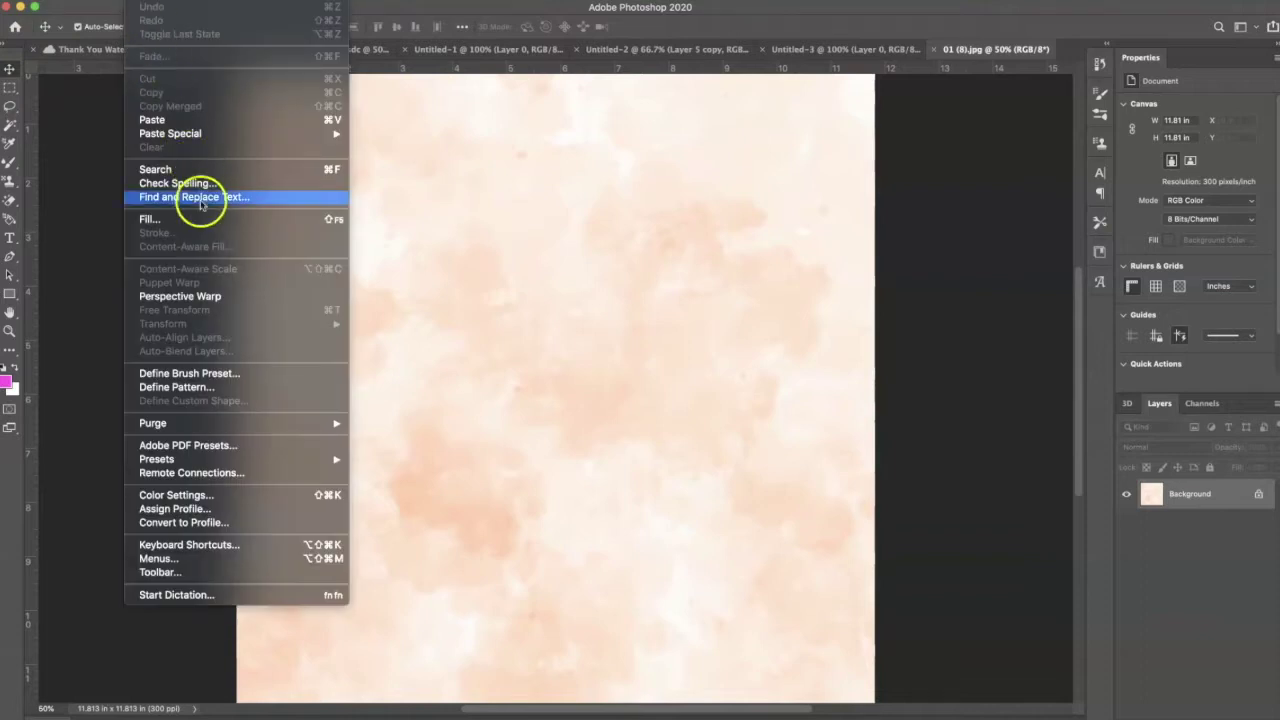
left_click(198, 390)
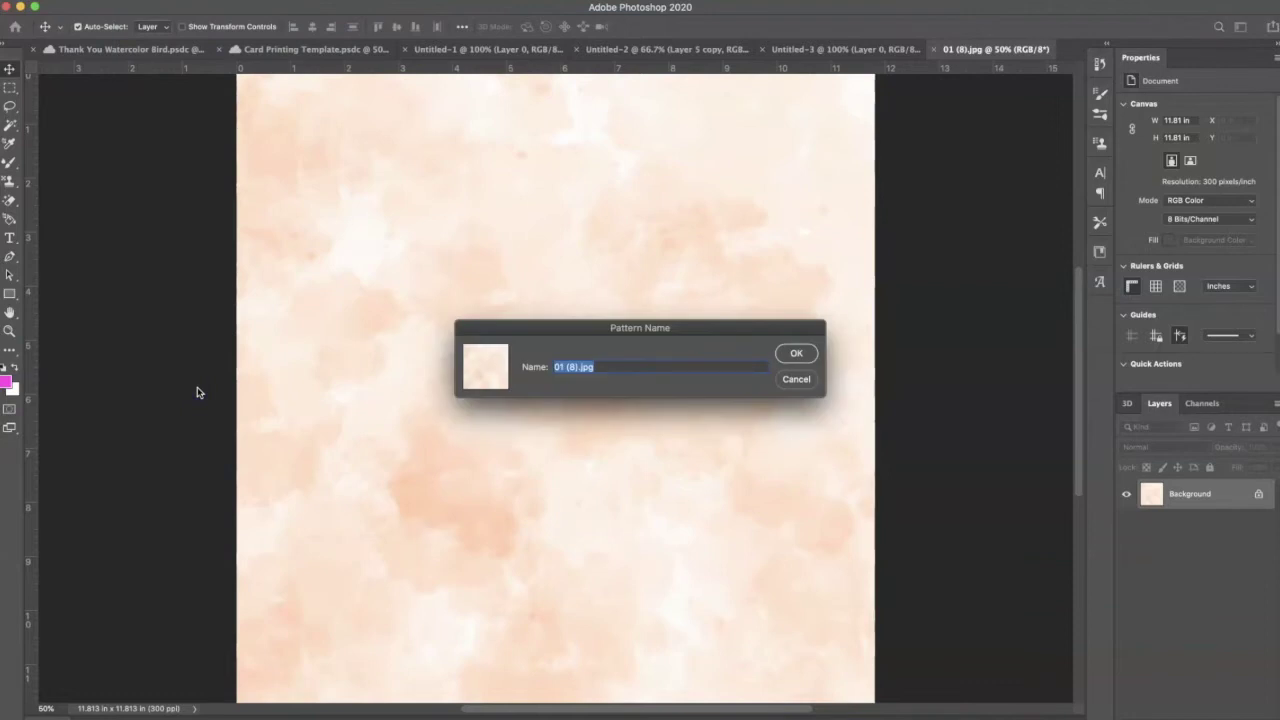
type("Boho 08")
key("Return")
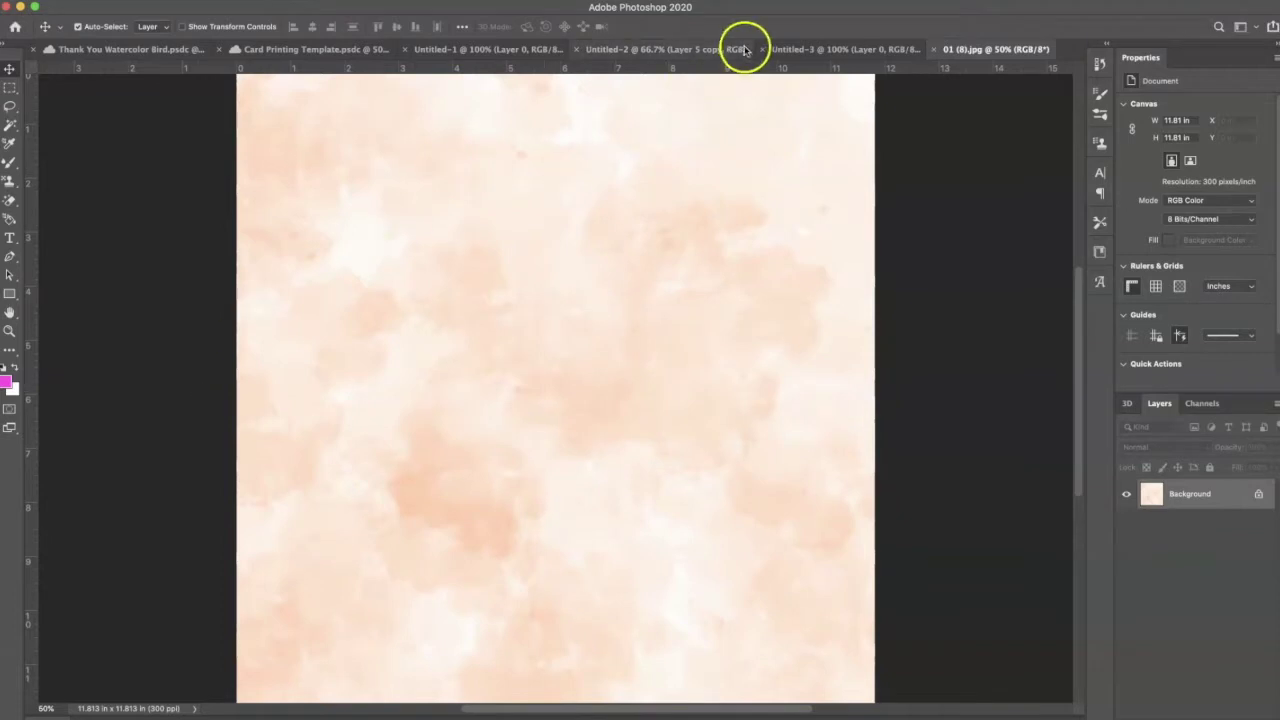
left_click(783, 52)
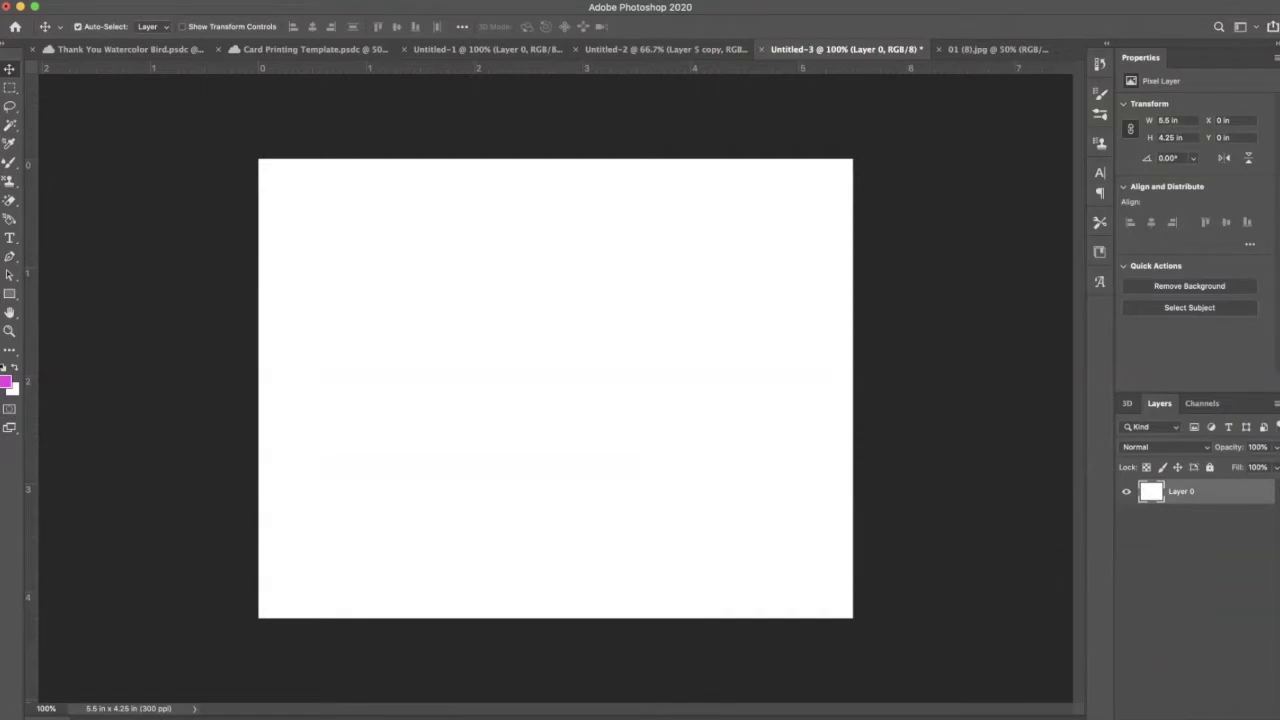
left_click(930, 30)
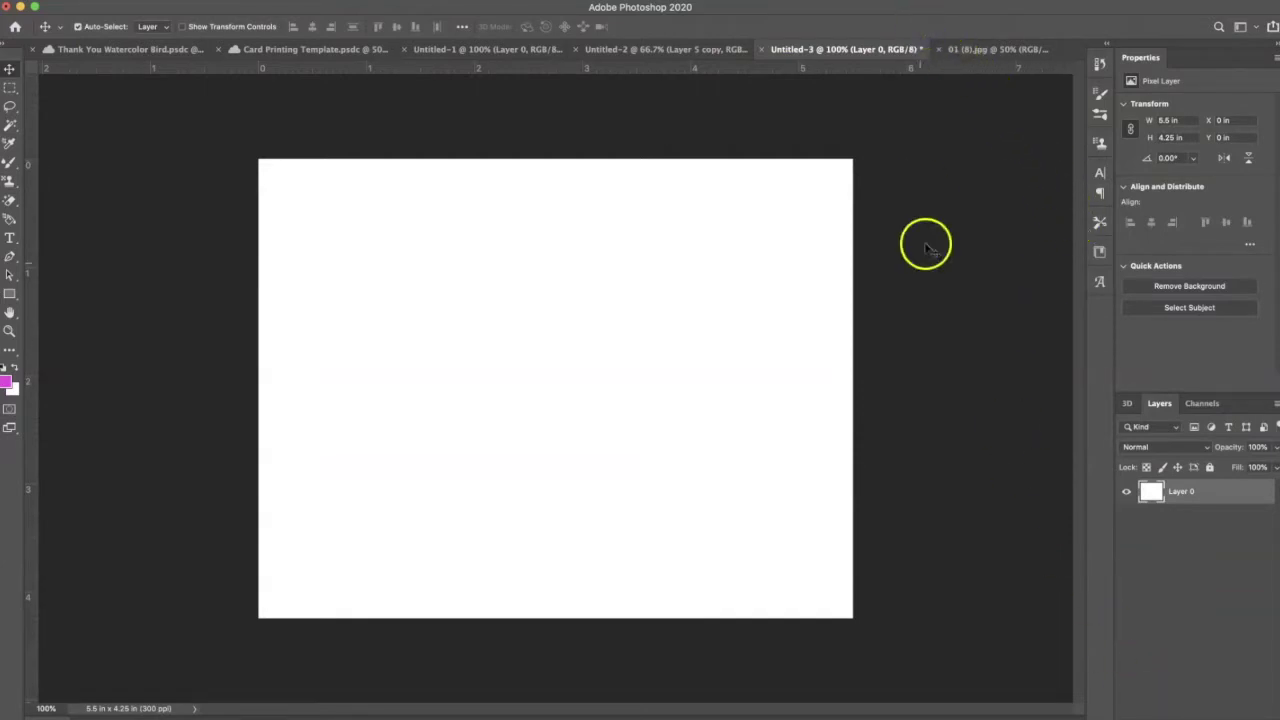
Extend the document window downward and briefly check the Edit menu
left_click(1055, 717)
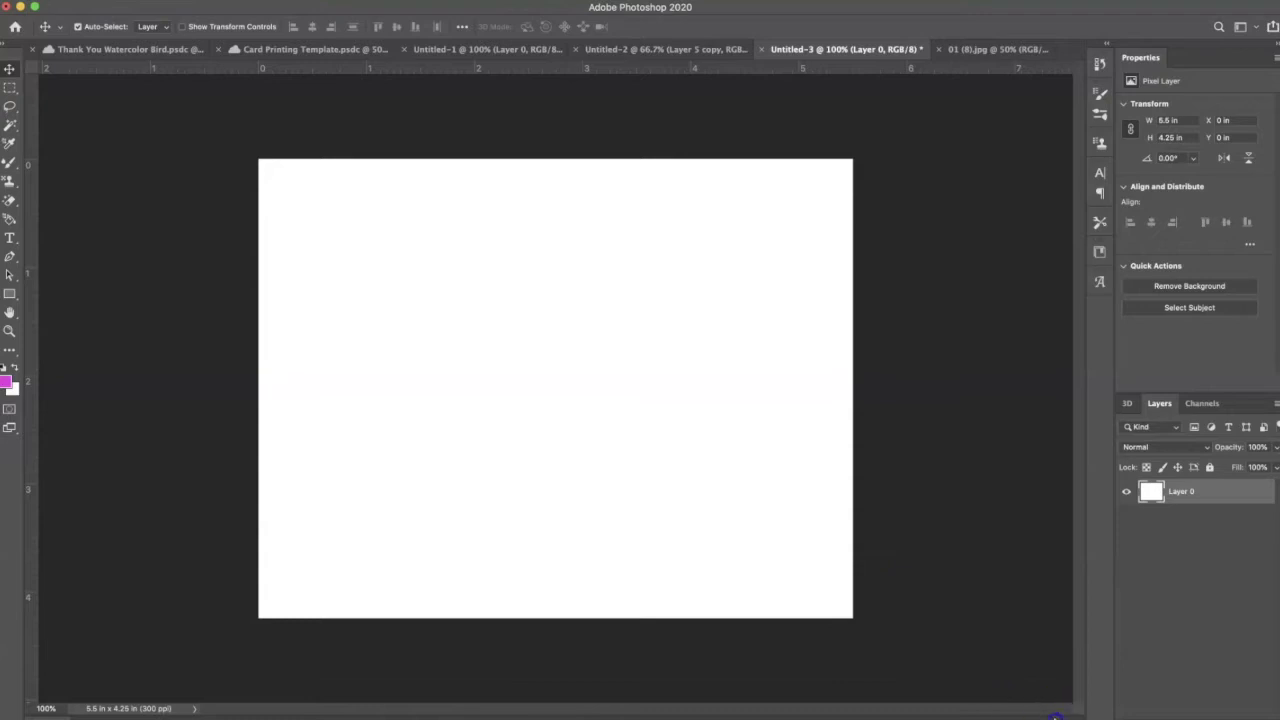
left_click_drag(1053, 716, 1051, 716)
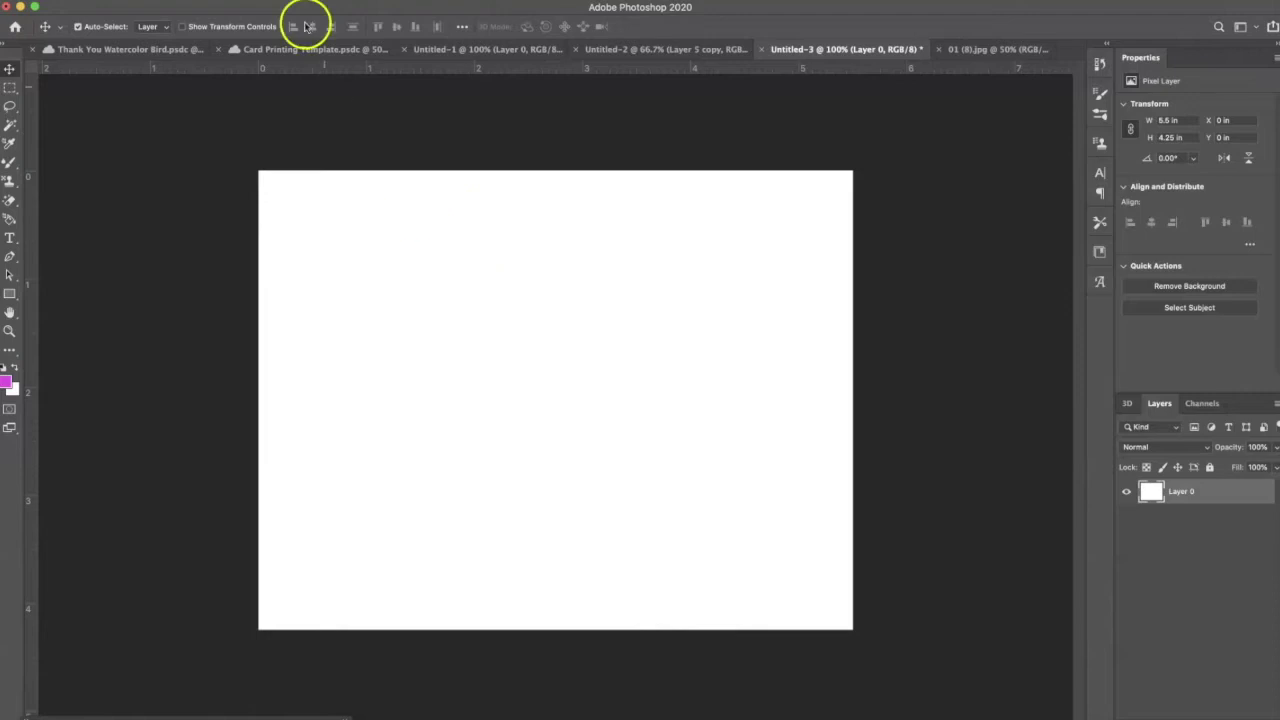
left_click(150, 0)
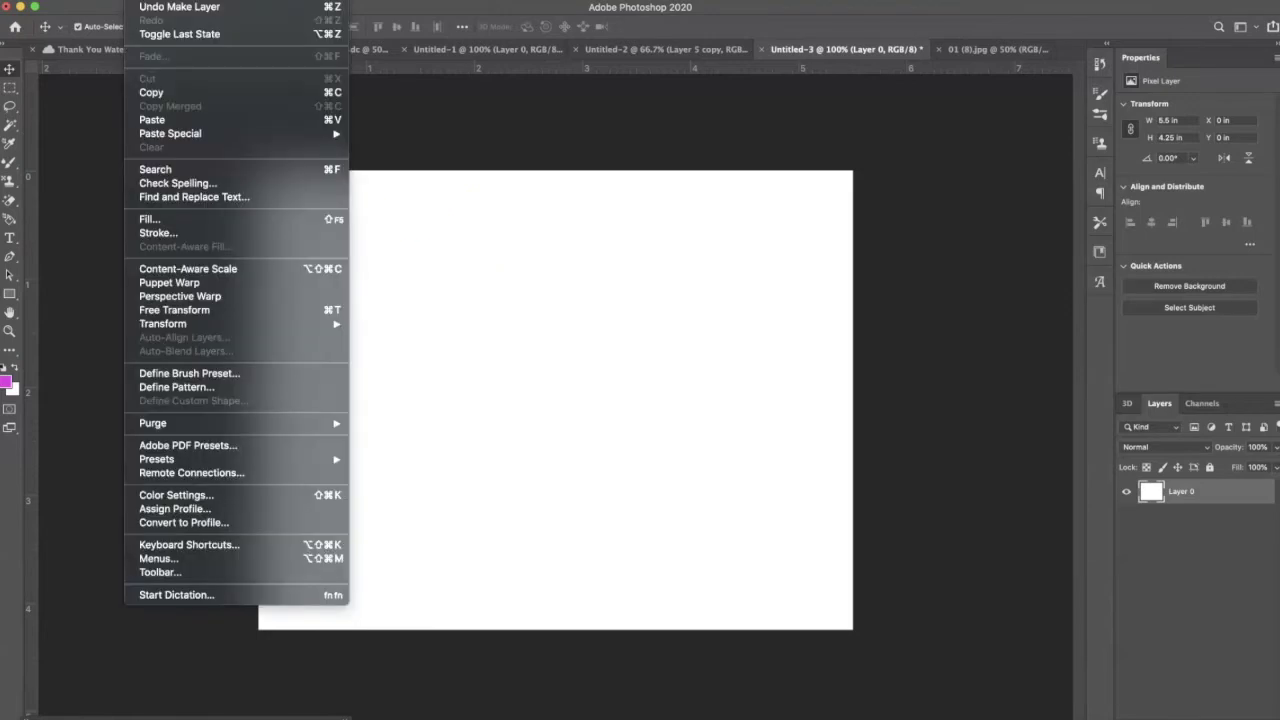
left_click(137, 5)
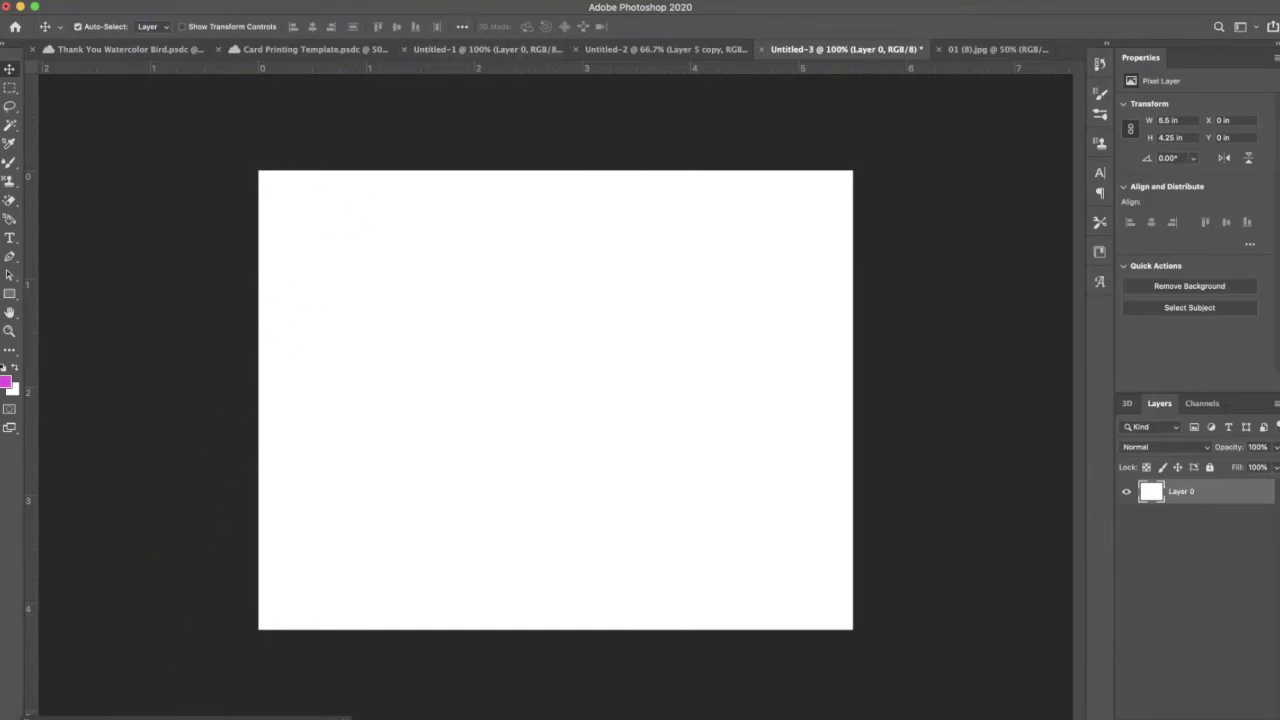
Move, dock, and then dismiss the stray Timeline panel
left_click(272, 712)
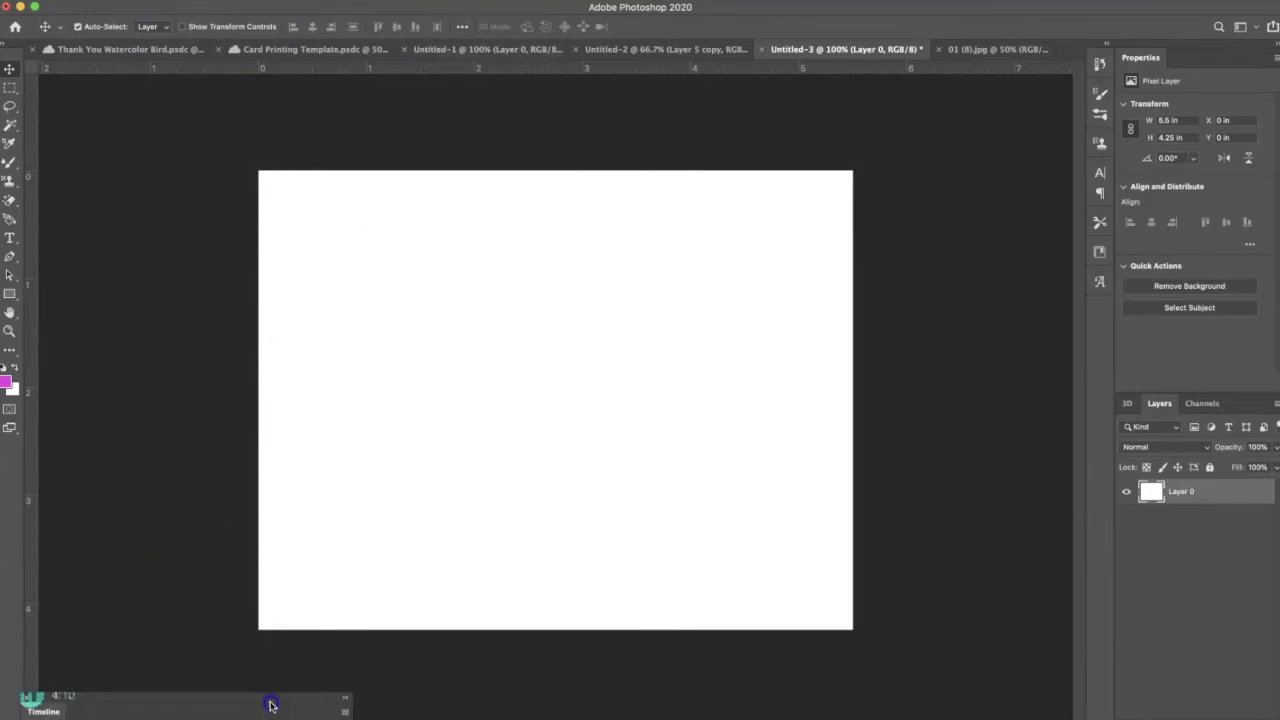
mouse_move(288, 704)
left_mouse_down()
mouse_move(328, 670)
mouse_move(226, 686)
mouse_move(271, 711)
left_mouse_up()
left_click(349, 708)
left_click(256, 706)
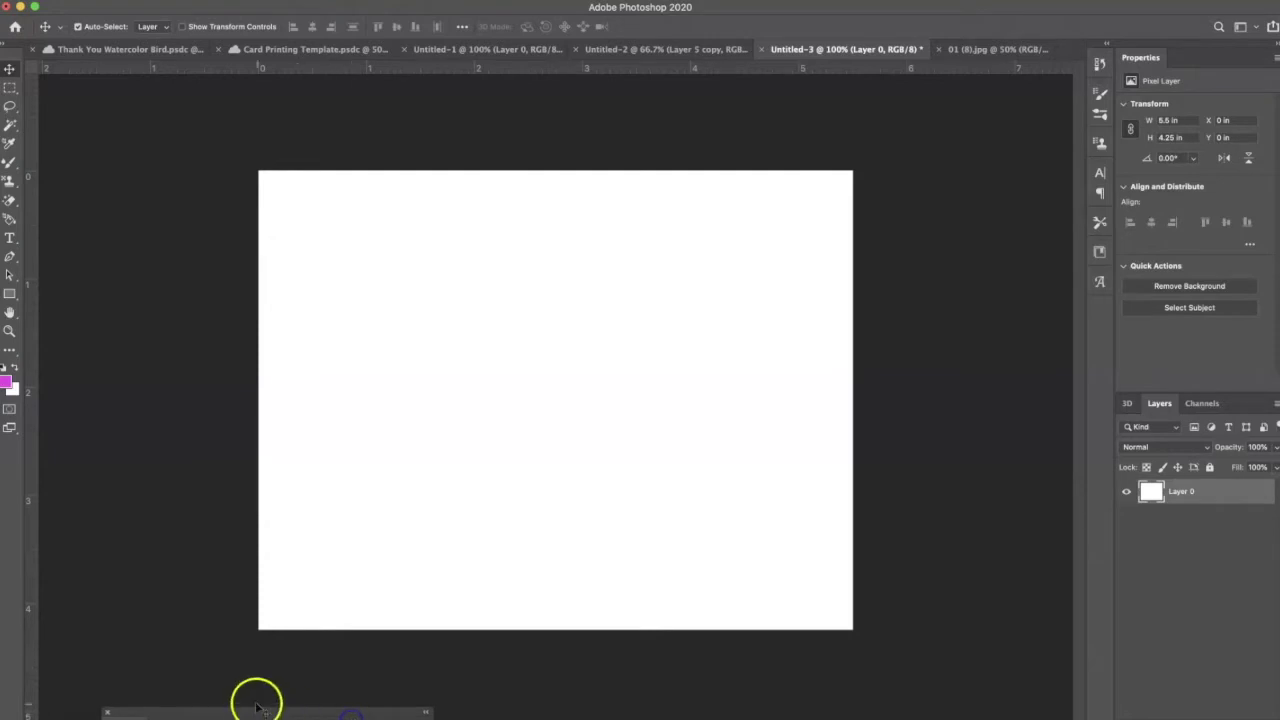
left_click_drag(257, 708, 257, 719)
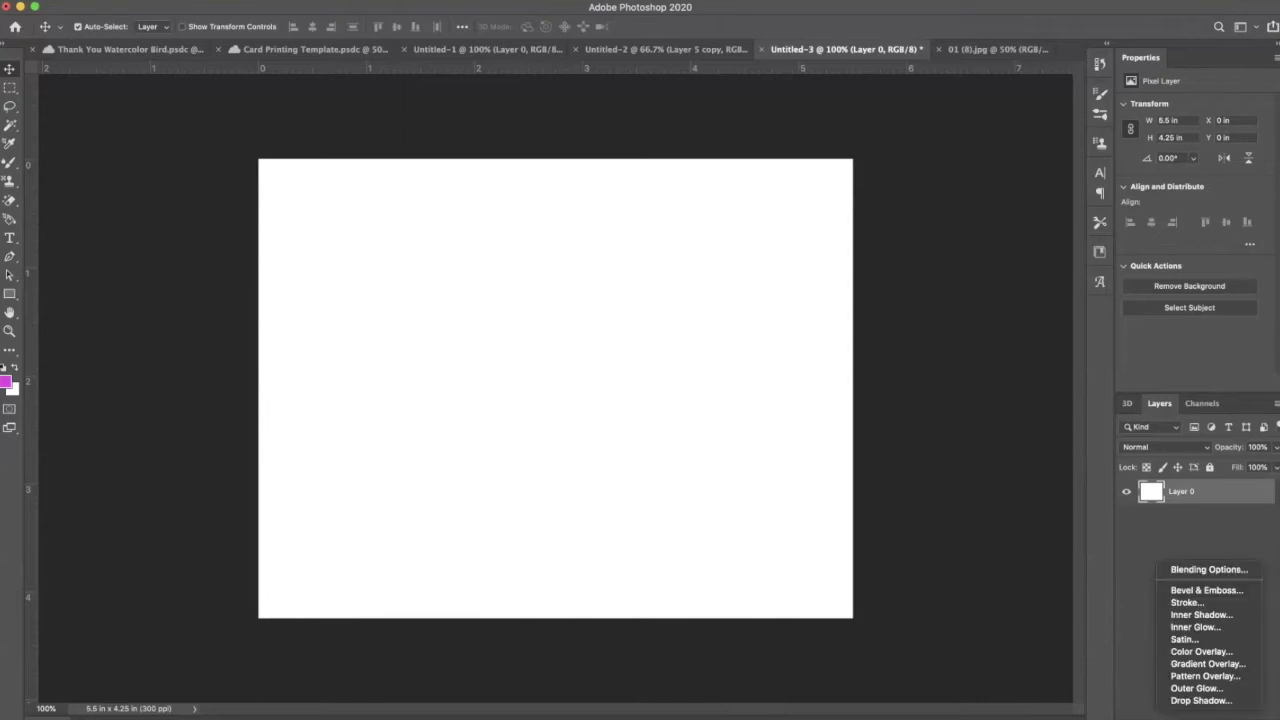
Apply a Boho 08 Pattern Overlay to Layer 0 at scale 49, seam moved to the card edge
left_click(1188, 678)
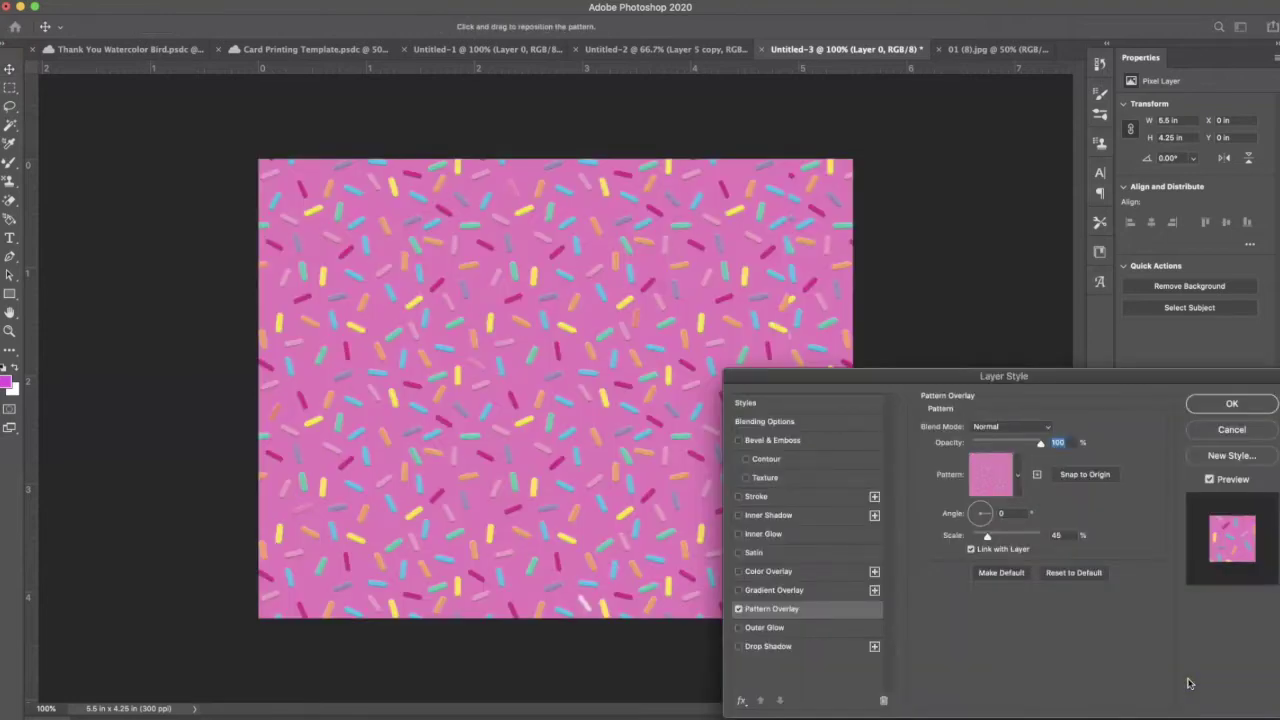
left_click(1018, 477)
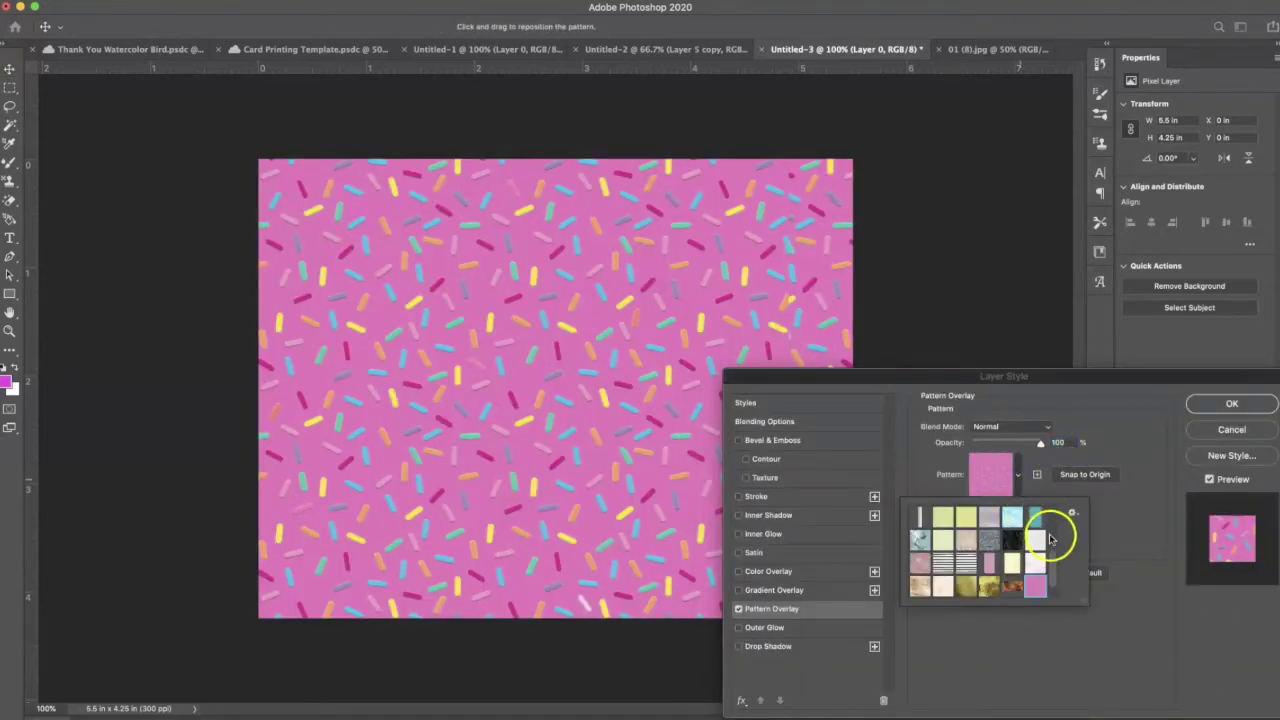
scroll(1056, 563, "down", 1)
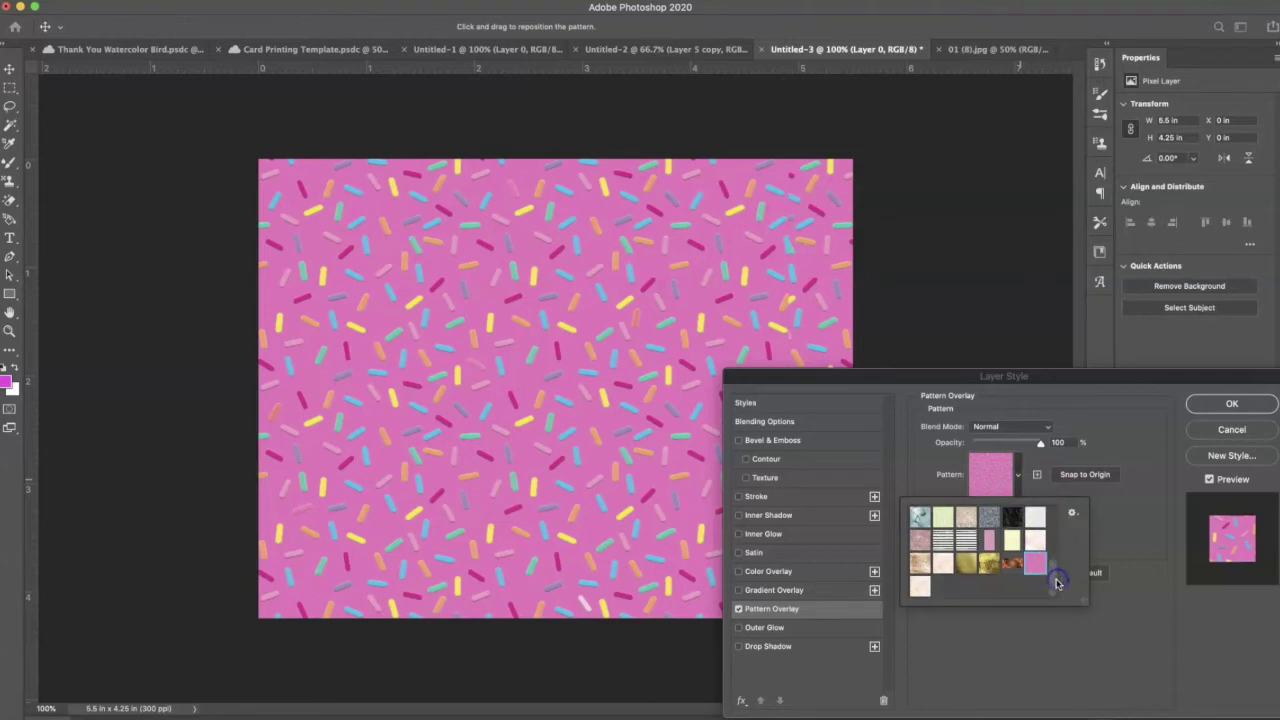
left_click(921, 588)
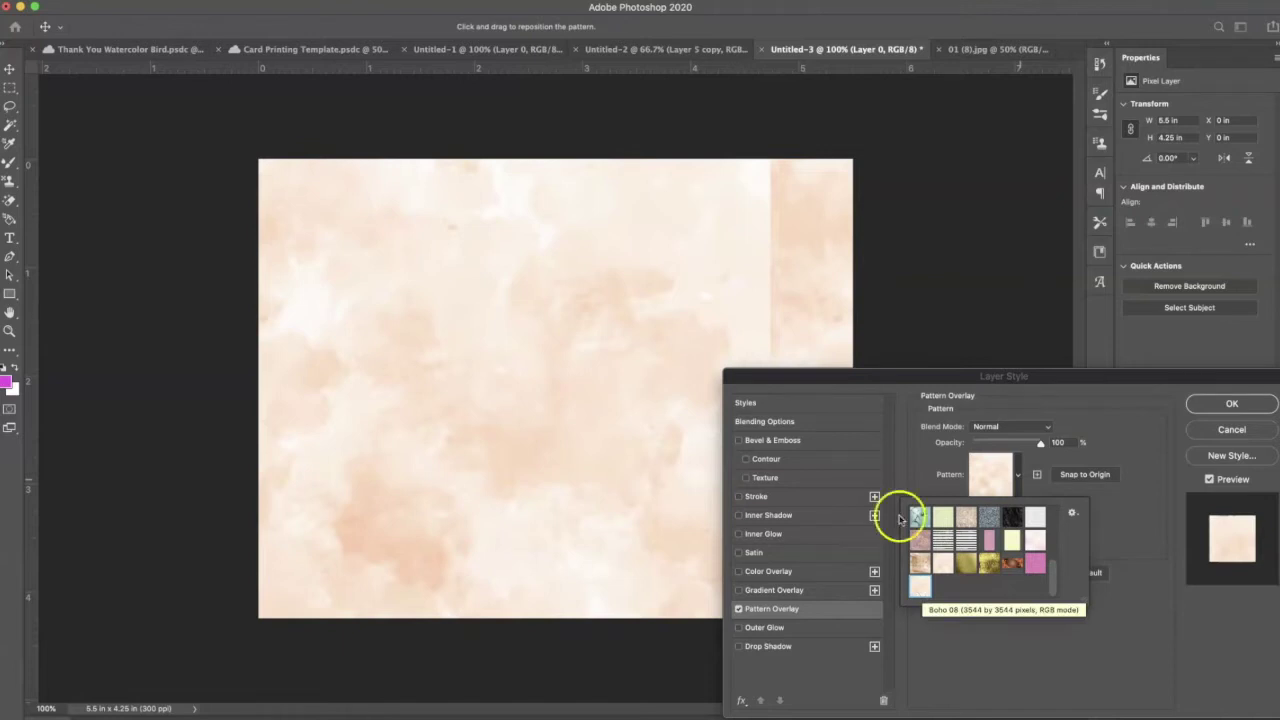
left_click(677, 257)
left_click_drag(643, 254, 711, 257)
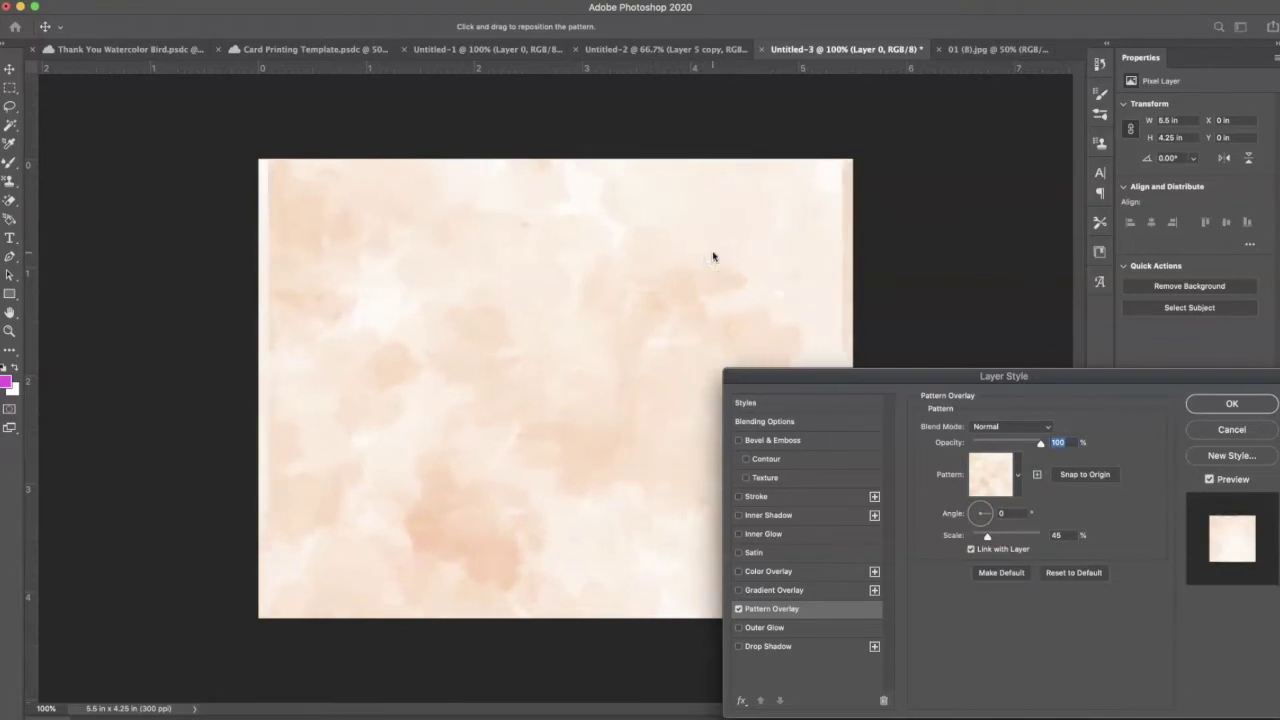
left_click_drag(988, 537, 989, 536)
left_click_drag(626, 481, 549, 477)
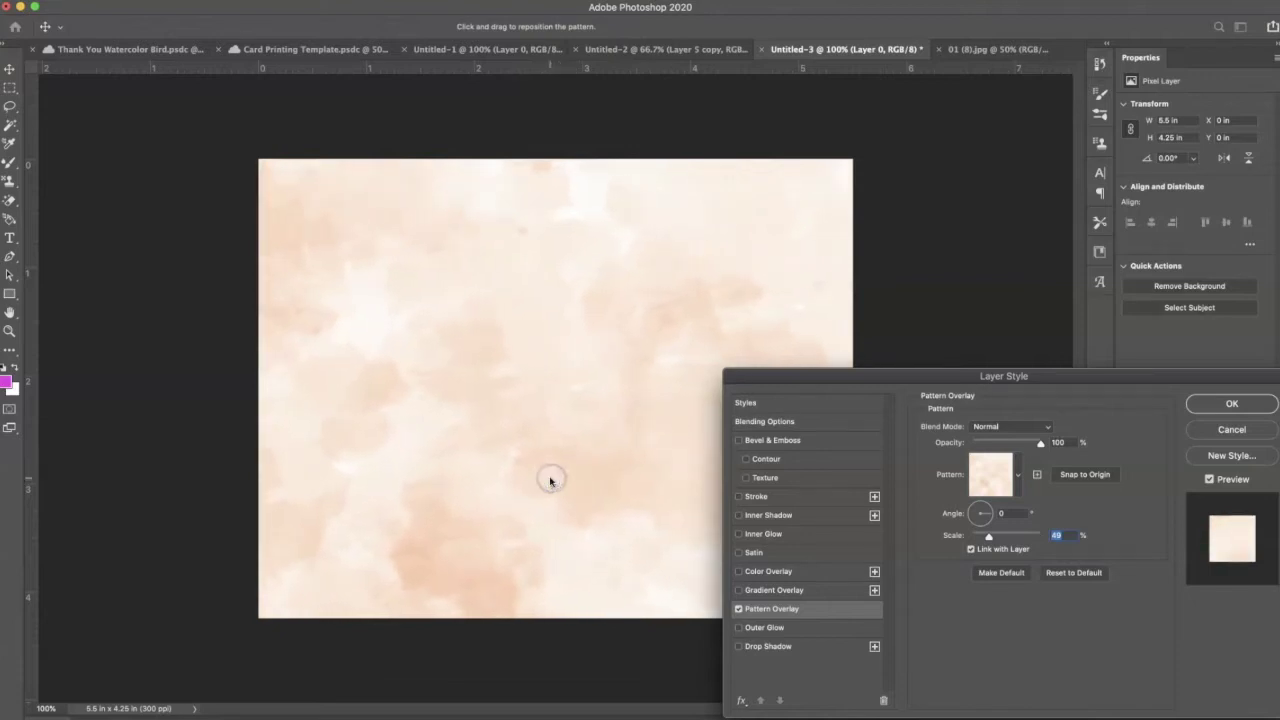
left_click(1258, 404)
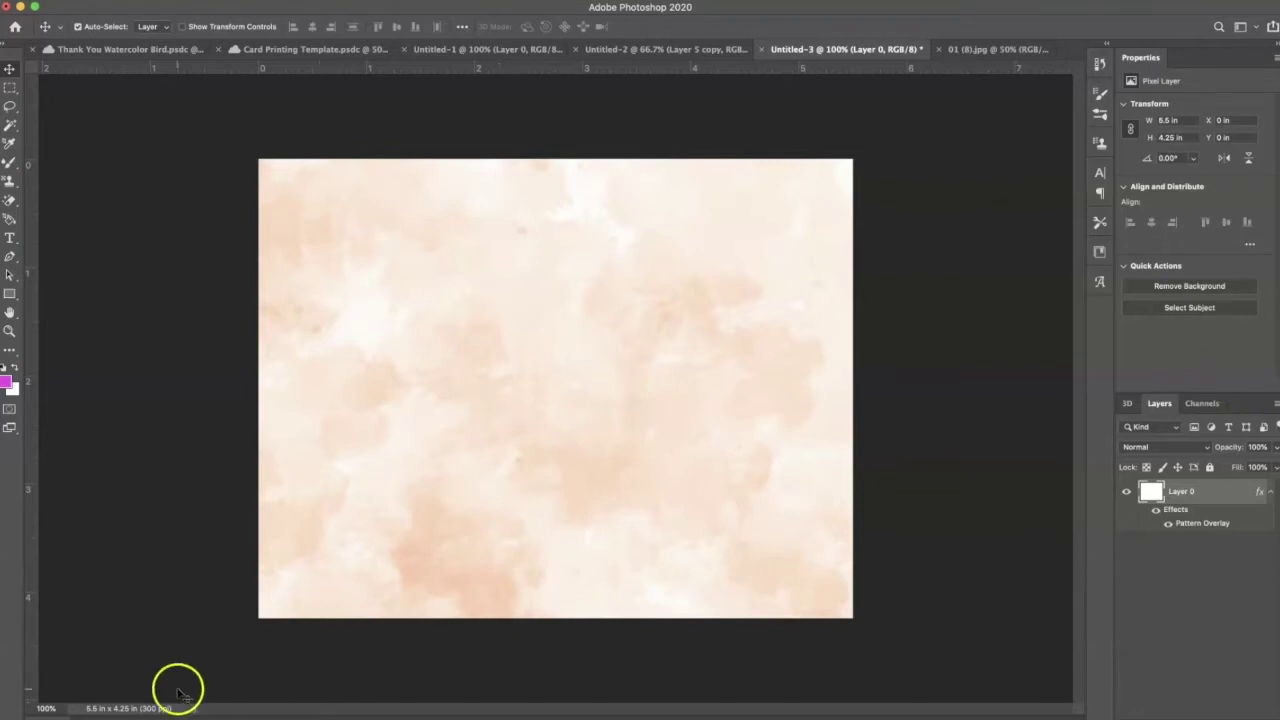
Bring the Fashion Girl vol IV window forward, close LeCoqDesign, and move Fashion Girl aside
left_click(45, 716)
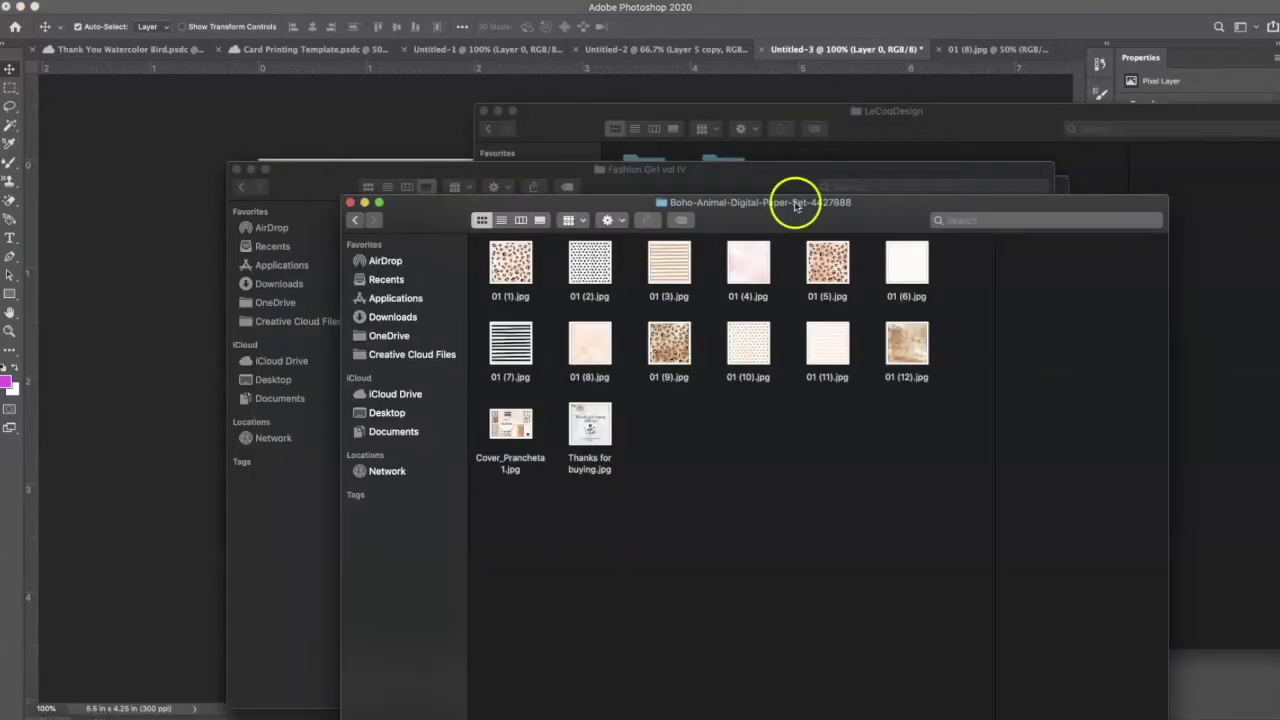
left_click(713, 178)
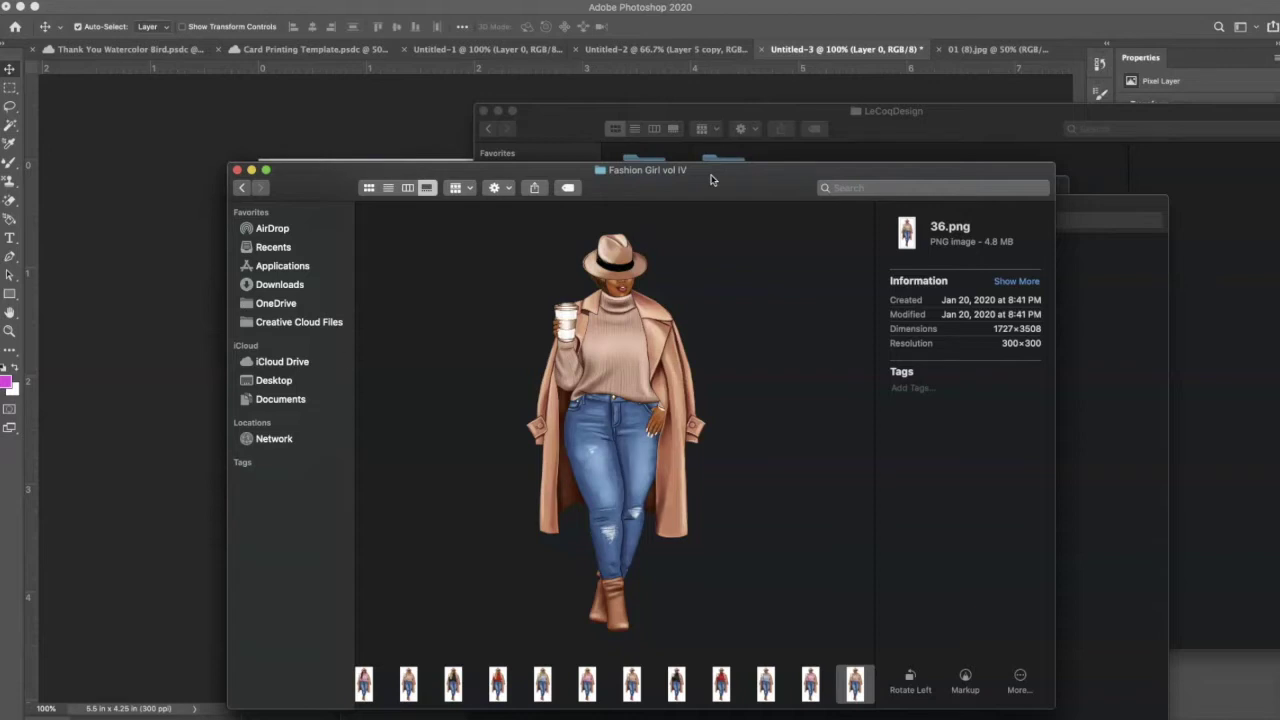
left_click(495, 112)
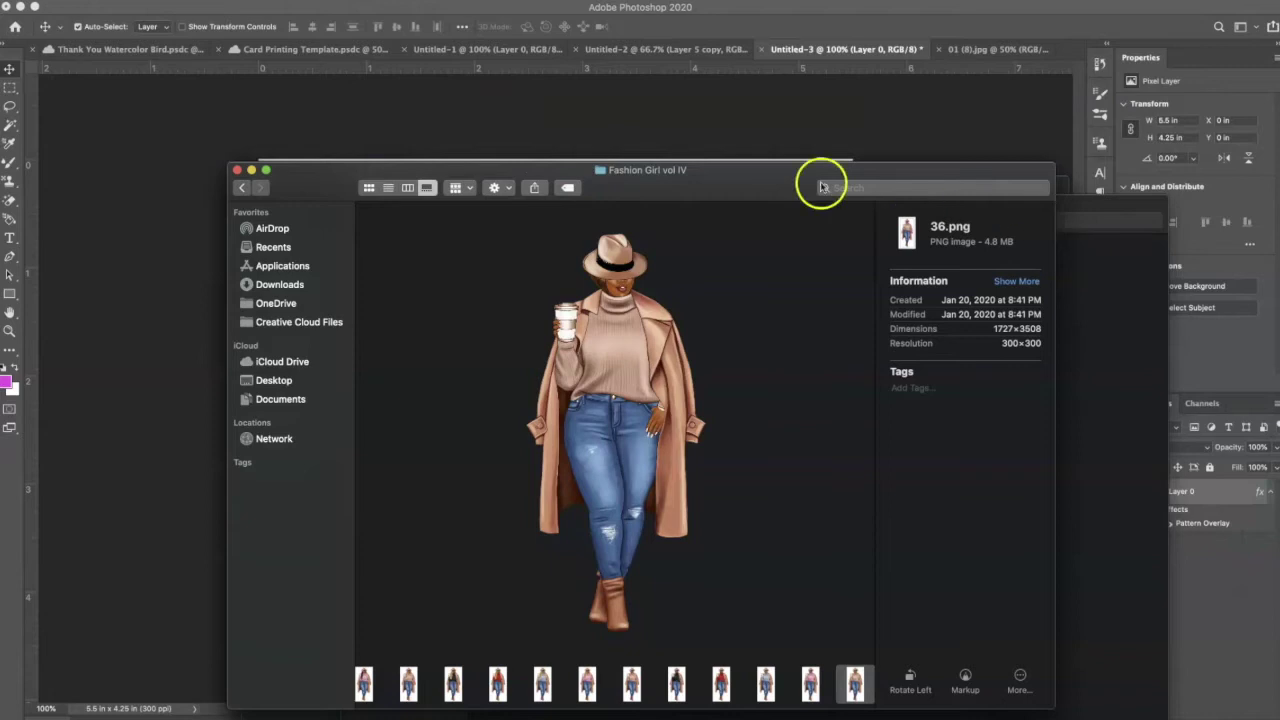
left_click_drag(673, 190, 822, 195)
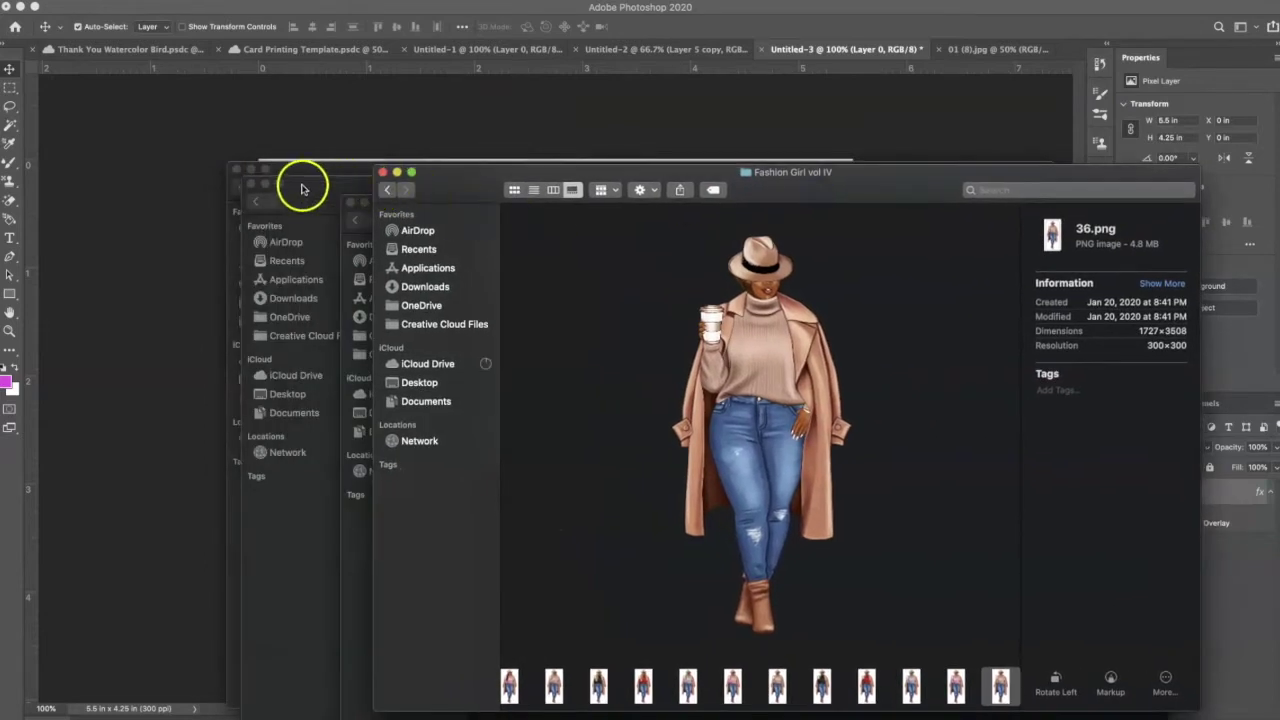
Close the Autumn-Days, Autumn Leaves, and remaining background folder windows
left_click(299, 192)
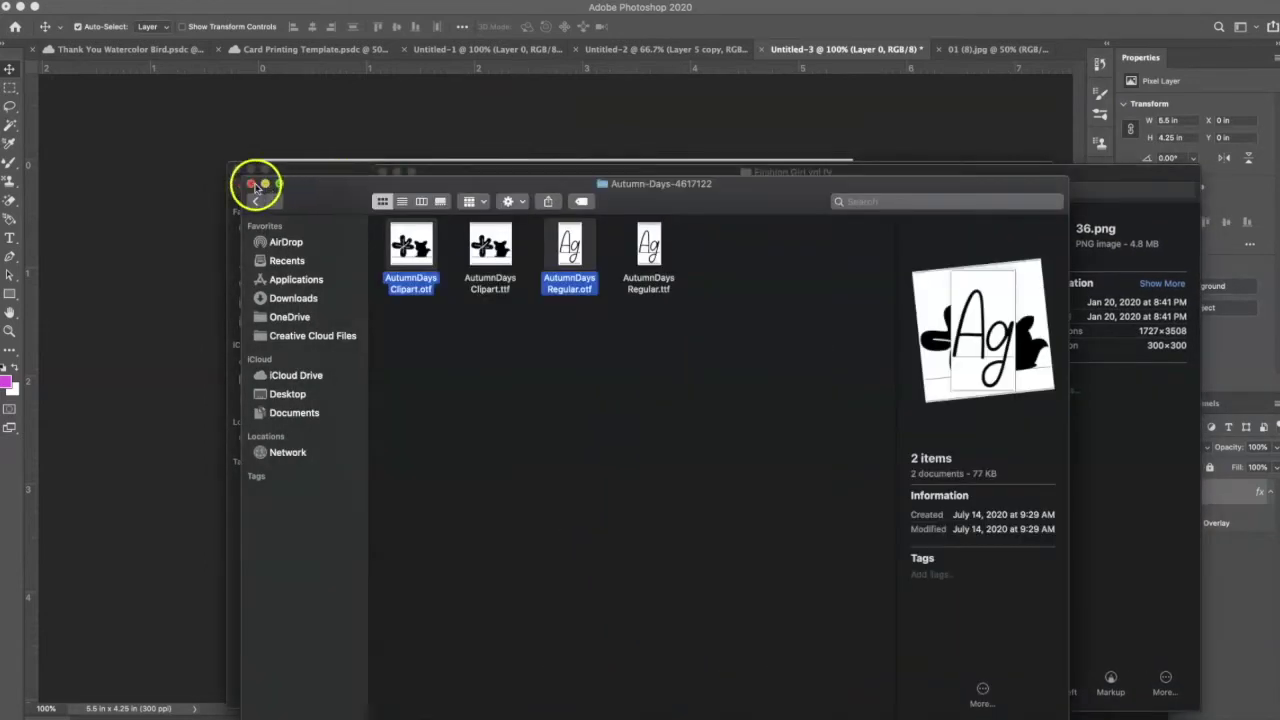
left_click(252, 185)
left_click(258, 182)
left_click(238, 171)
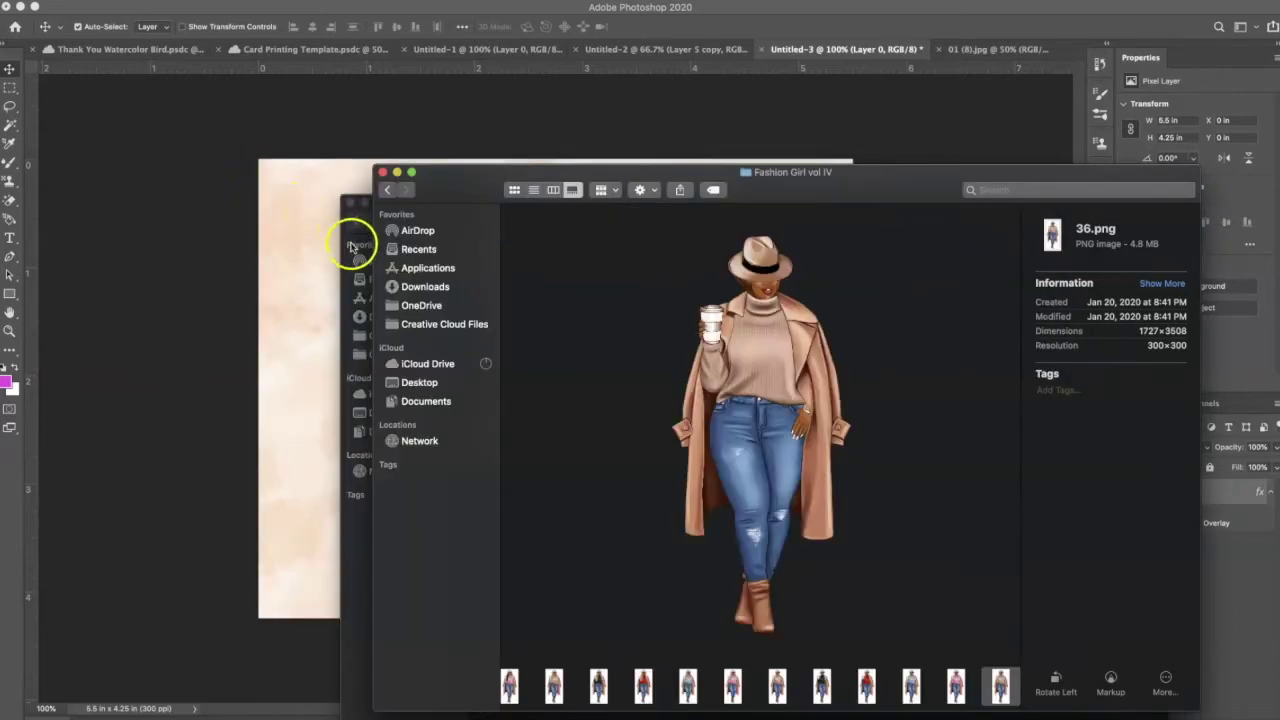
left_click(361, 205)
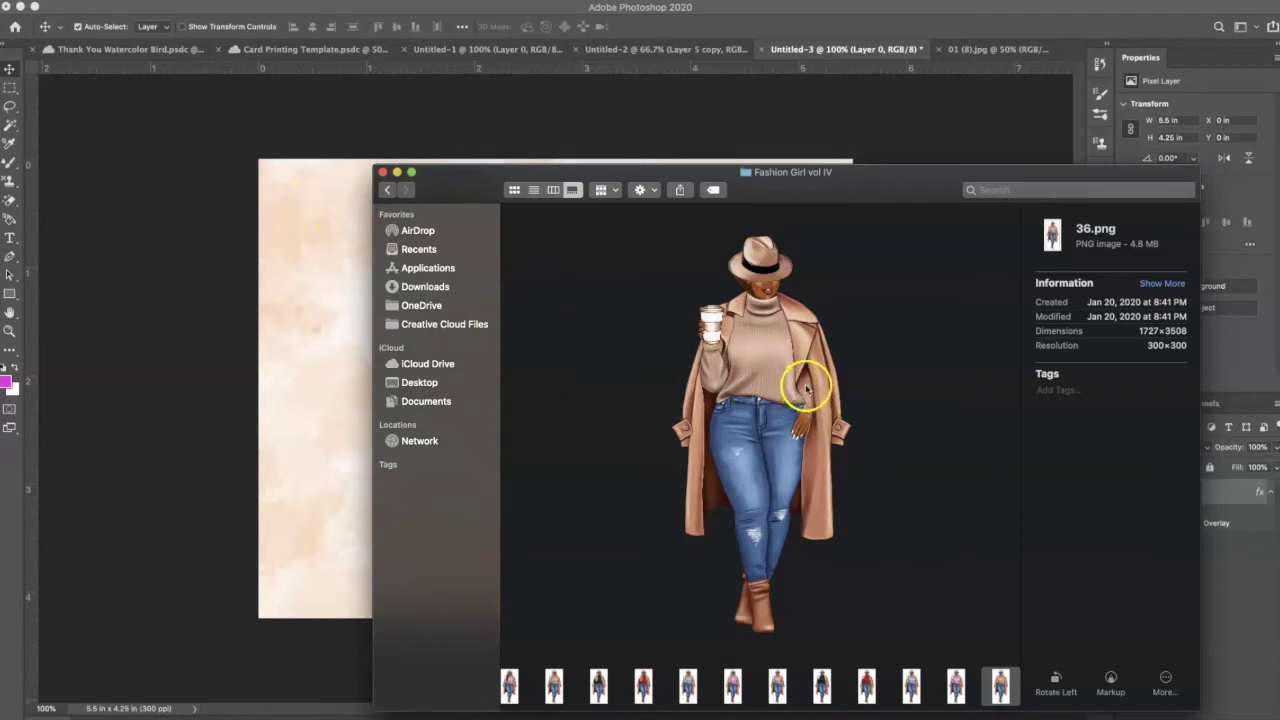
Place 36.png on the card as a smart object, scaled to about 34% and moved left
left_click_drag(800, 380, 340, 389)
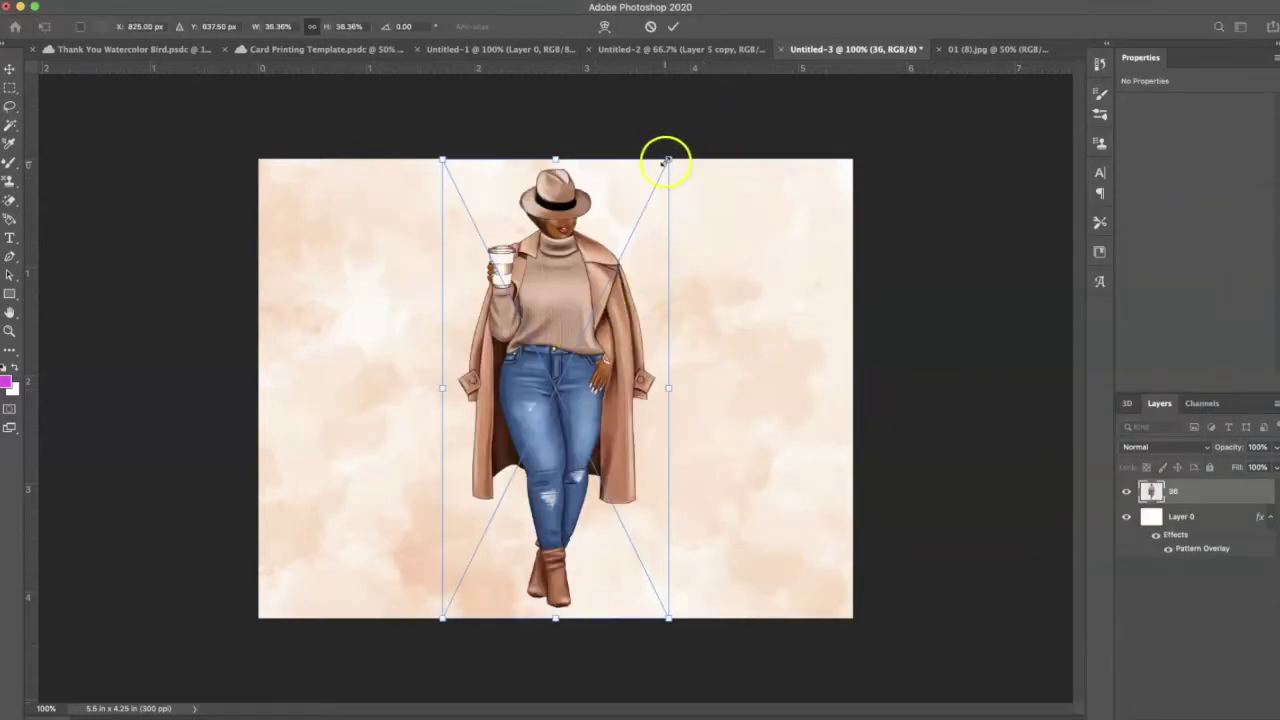
left_click_drag(670, 160, 654, 187)
left_click_drag(578, 282, 463, 283)
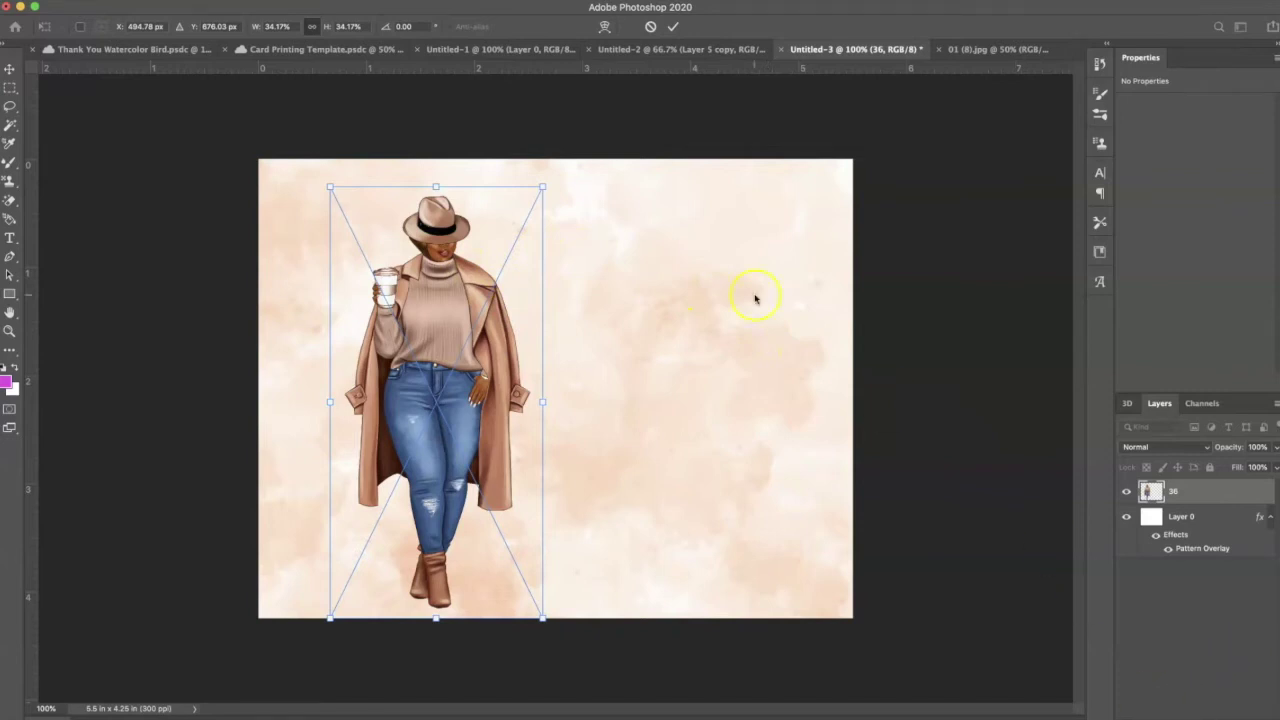
left_click(673, 27)
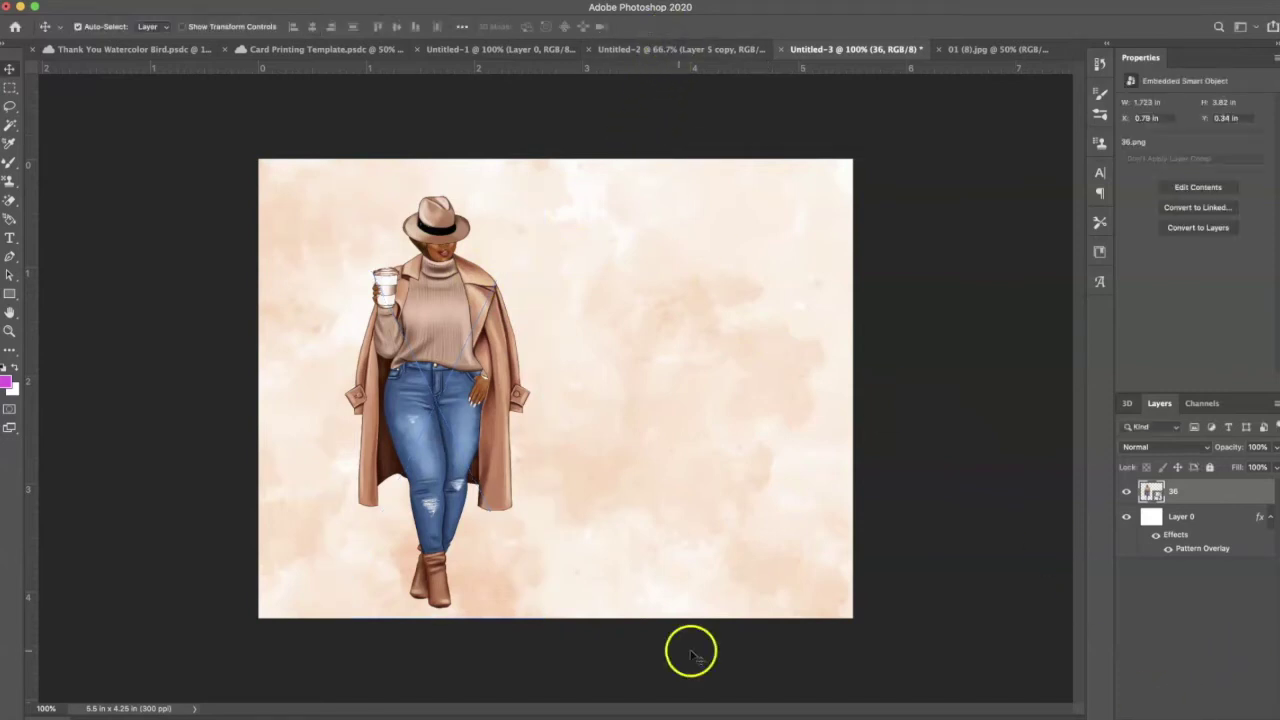
Give the fashion-girl layer a Multiply drop shadow with 14 px distance and 38 px size
left_click(1160, 716)
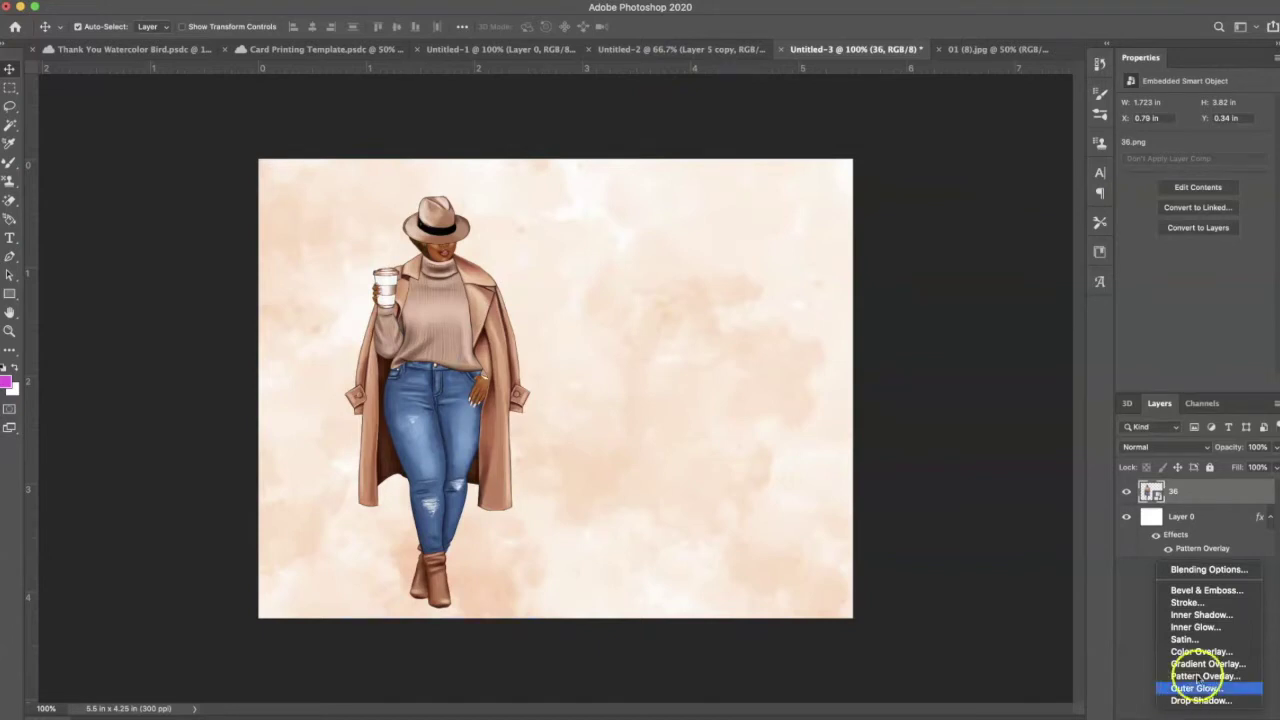
left_click(1185, 603)
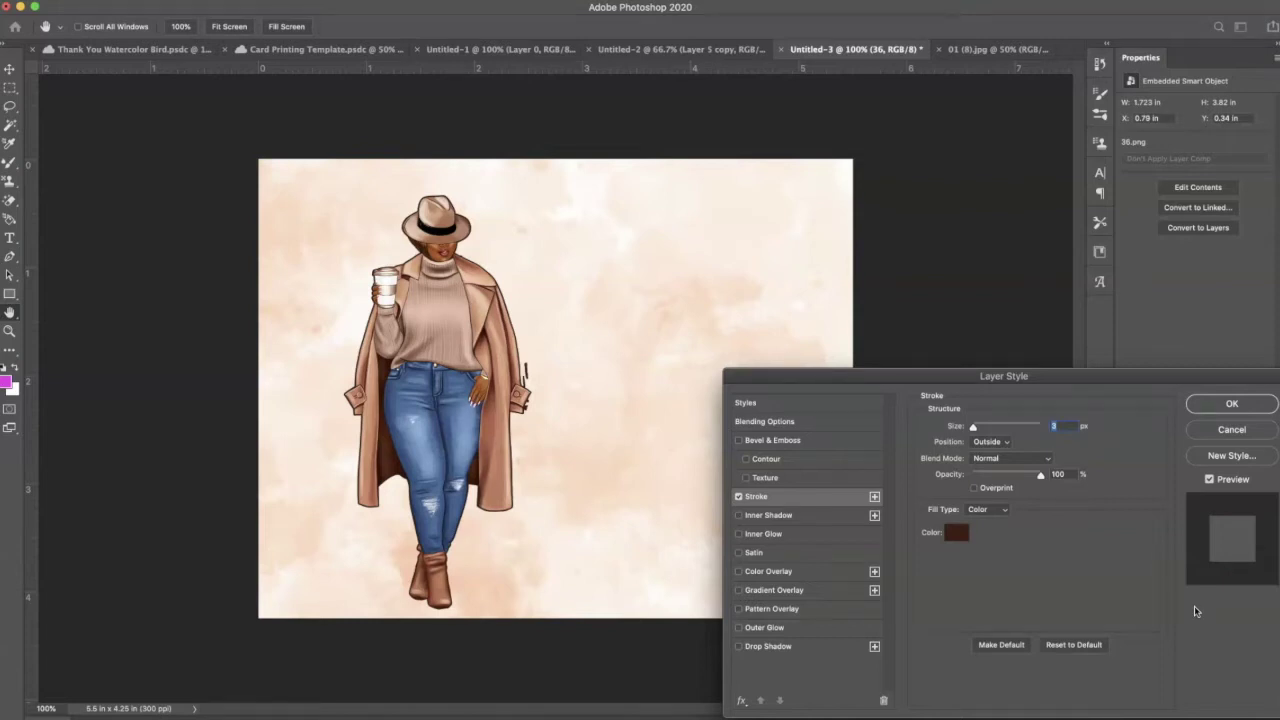
left_click(1231, 429)
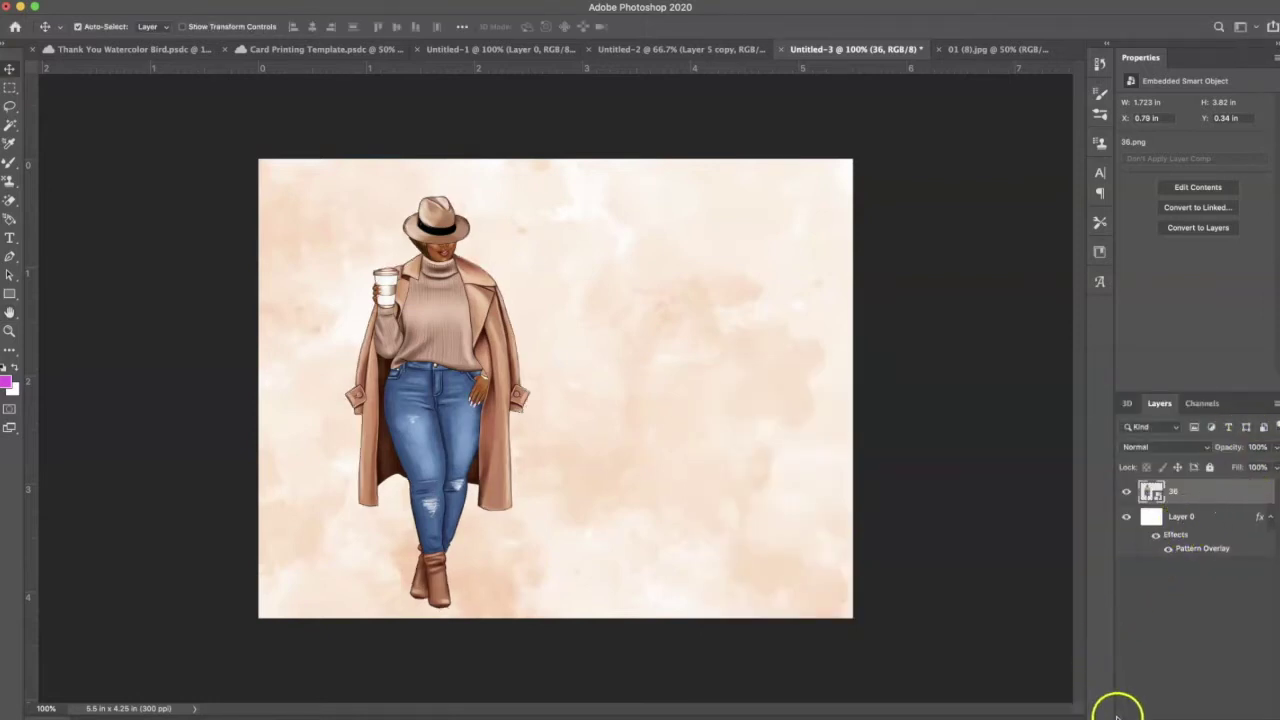
left_click(1190, 718)
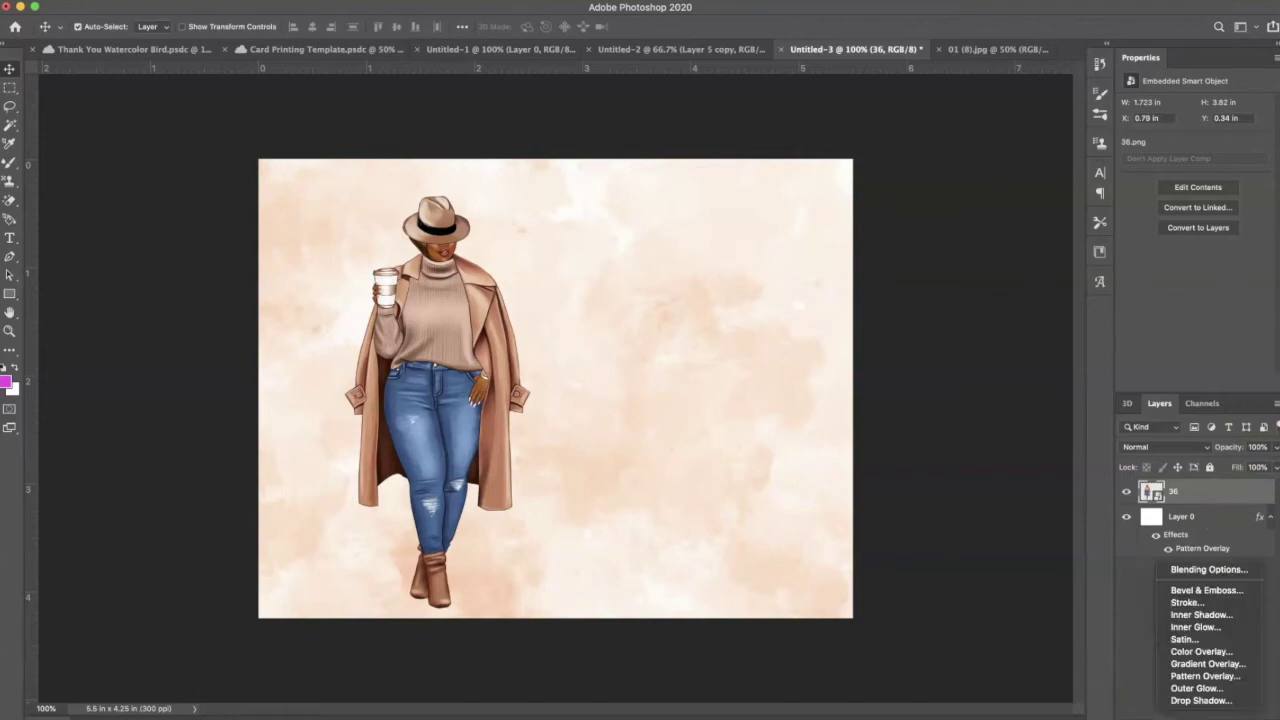
left_click(1190, 701)
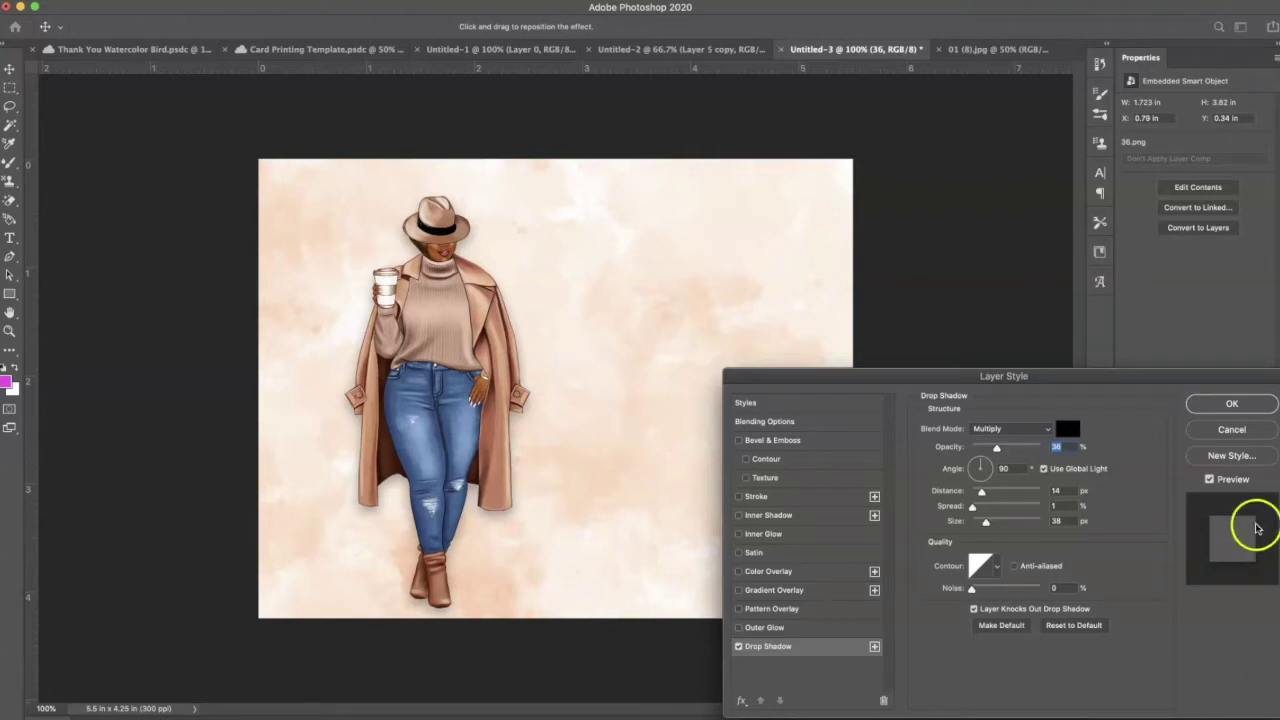
left_click(1233, 405)
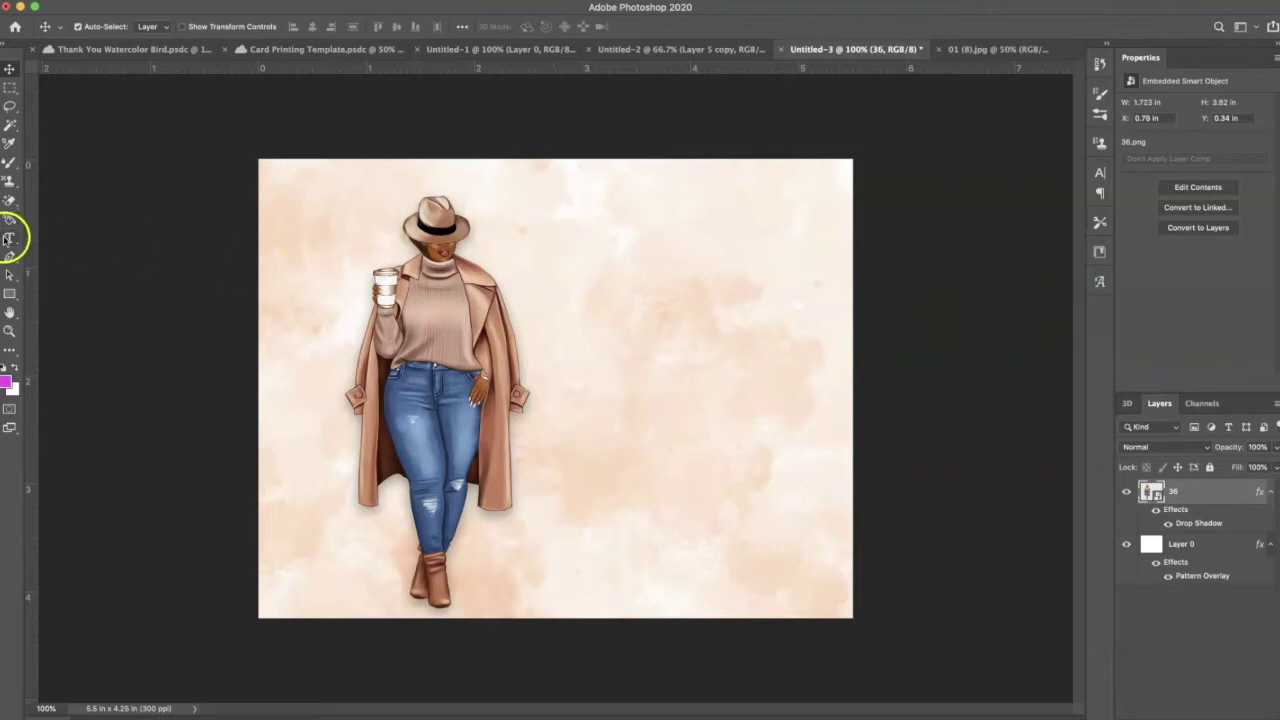
left_click(9, 238)
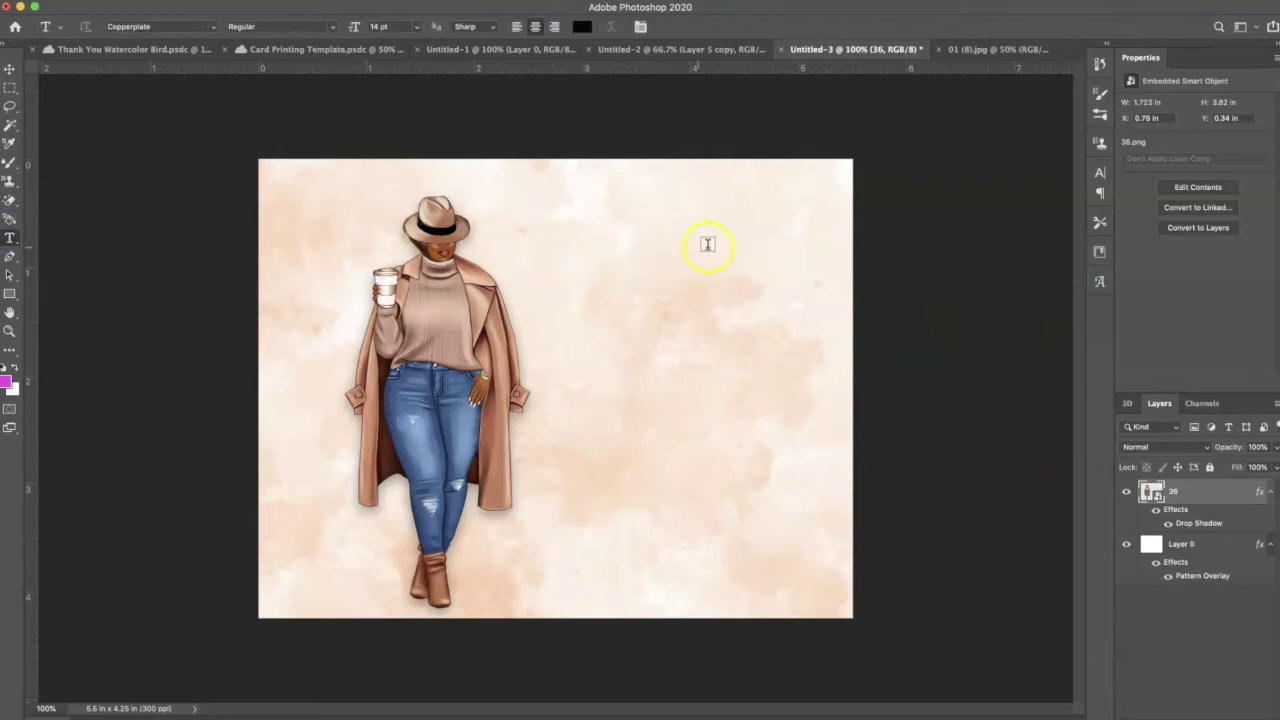
Type 'Thank You' on two lines in a new text layer right of the illustration
left_click(649, 262)
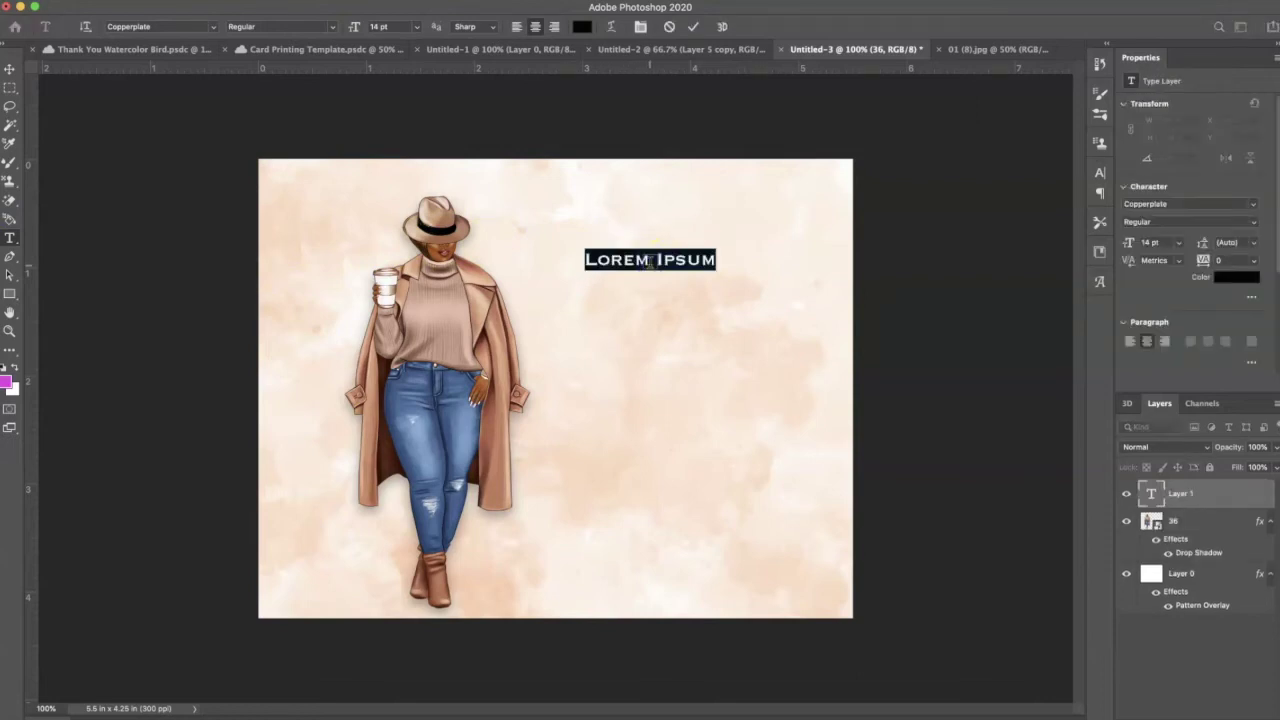
left_click(640, 26)
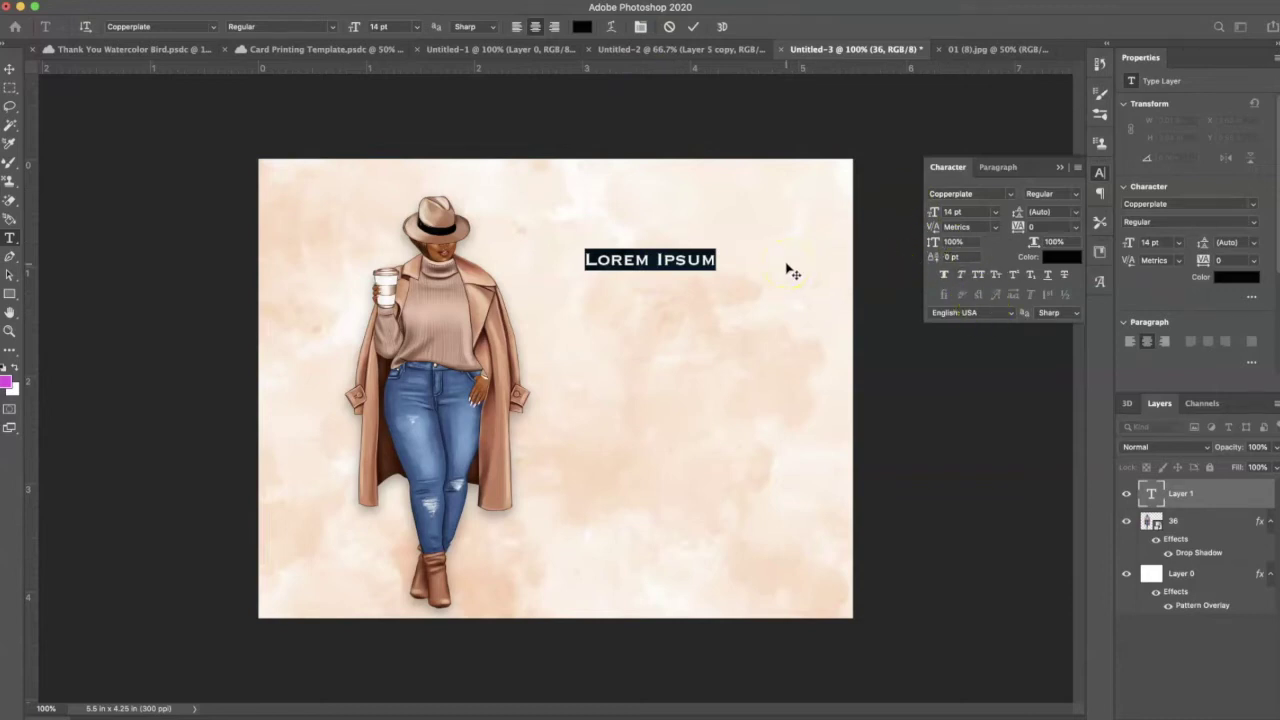
type("T")
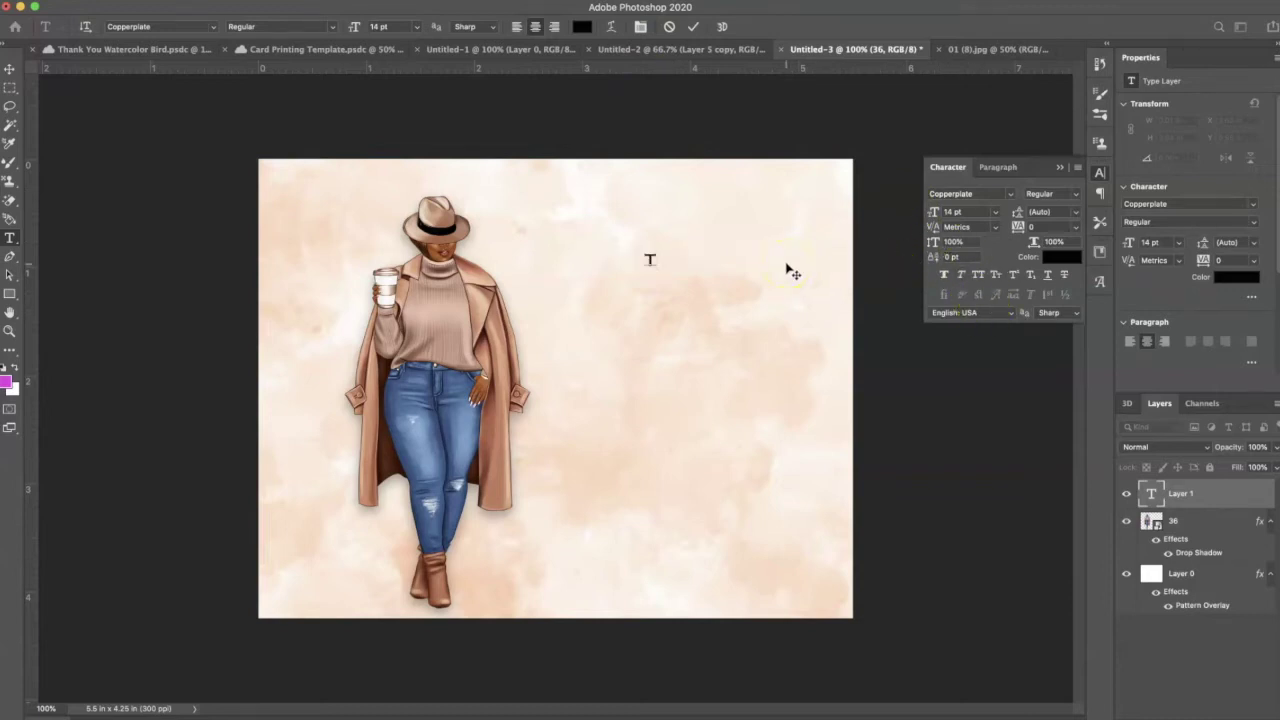
type("h")
type("K")
key("Return")
type("You")
Select the 'Thank You' text and set its size to 60 pt
left_click(670, 270)
left_click_drag(669, 286, 612, 262)
left_click(948, 195)
left_click(1013, 194)
left_click(1013, 194)
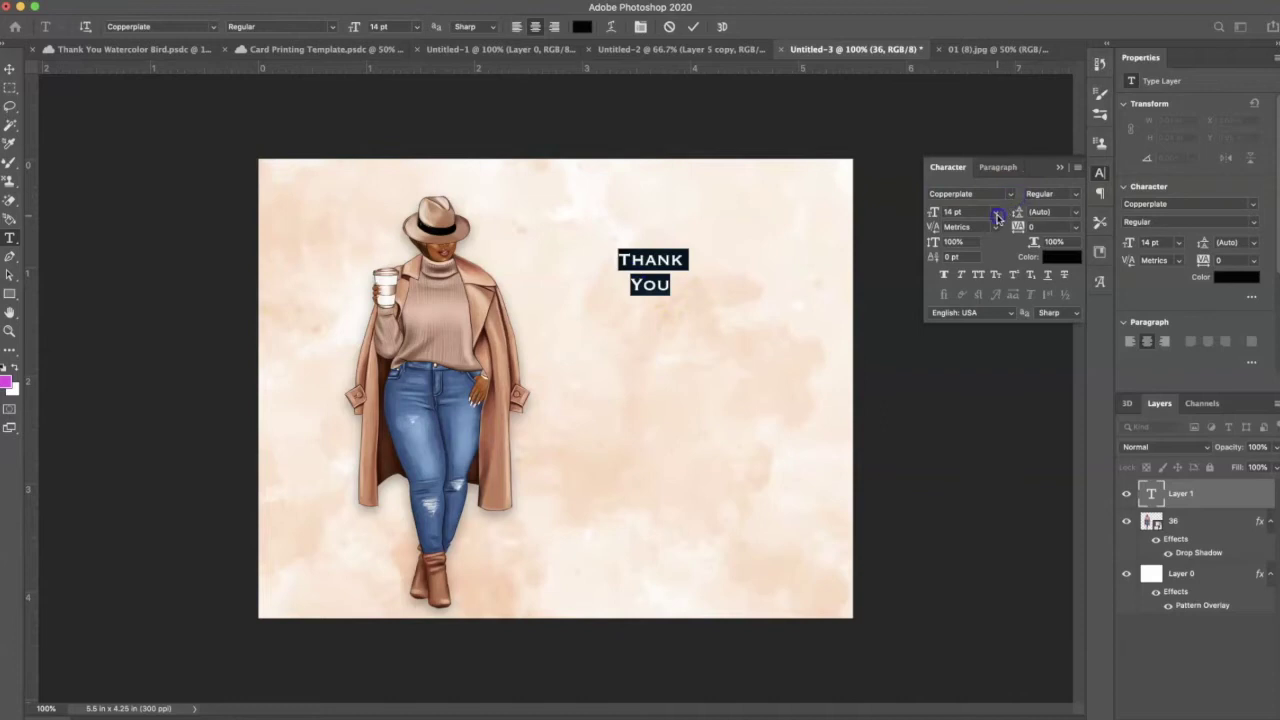
left_click(996, 214)
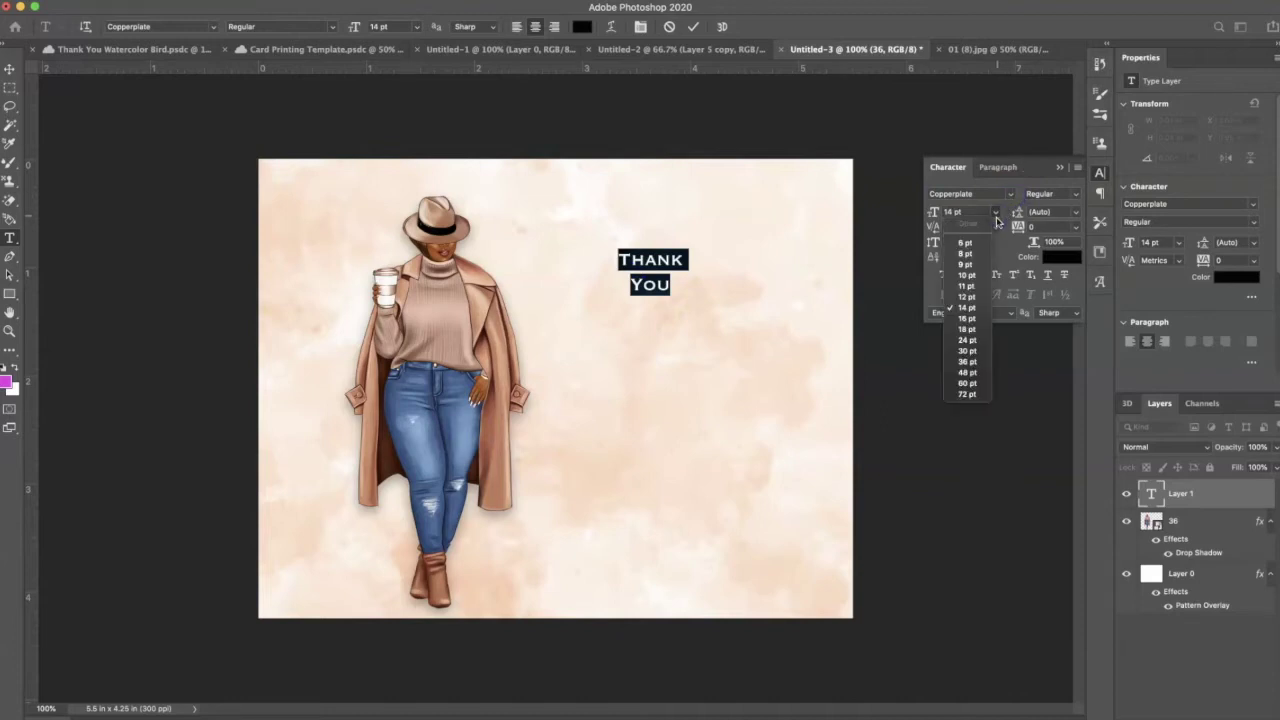
left_click(961, 382)
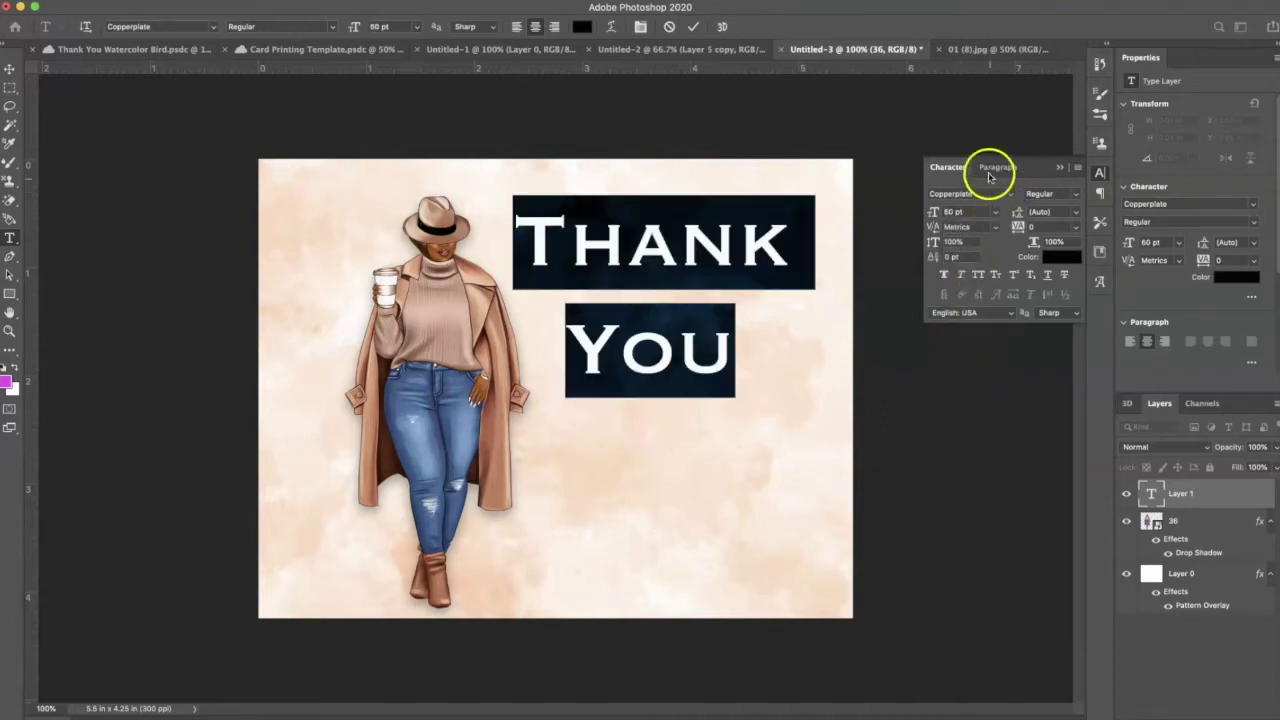
left_click(1010, 197)
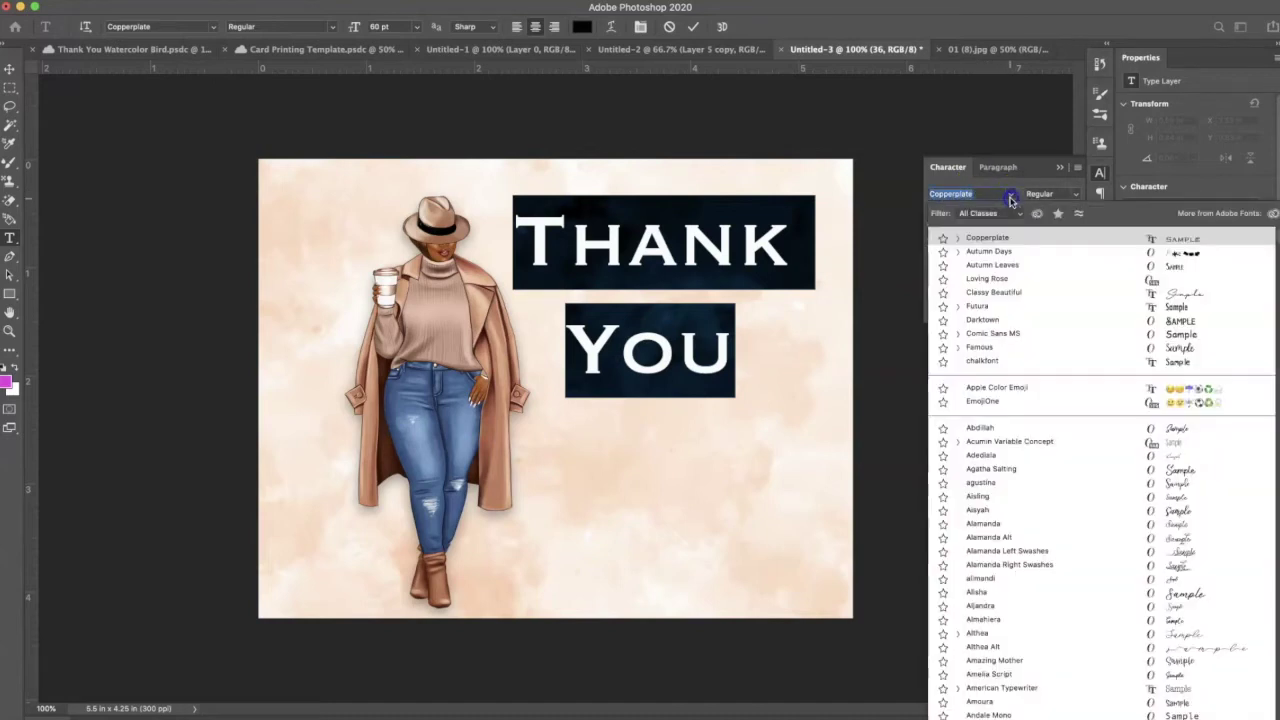